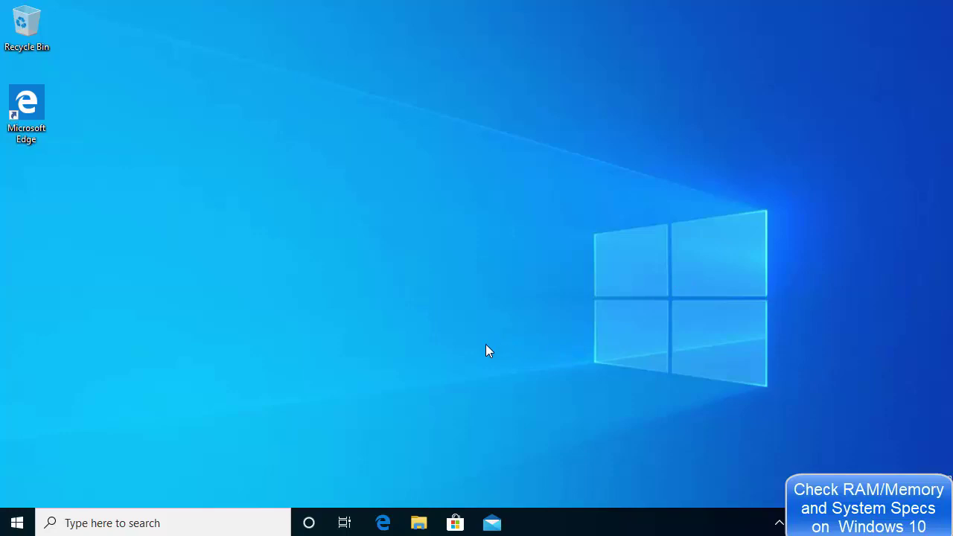
Step: Open Windows Settings in a maximized window and display the About page of the System category
{"action": "left_click", "coordinate": [17, 522]}
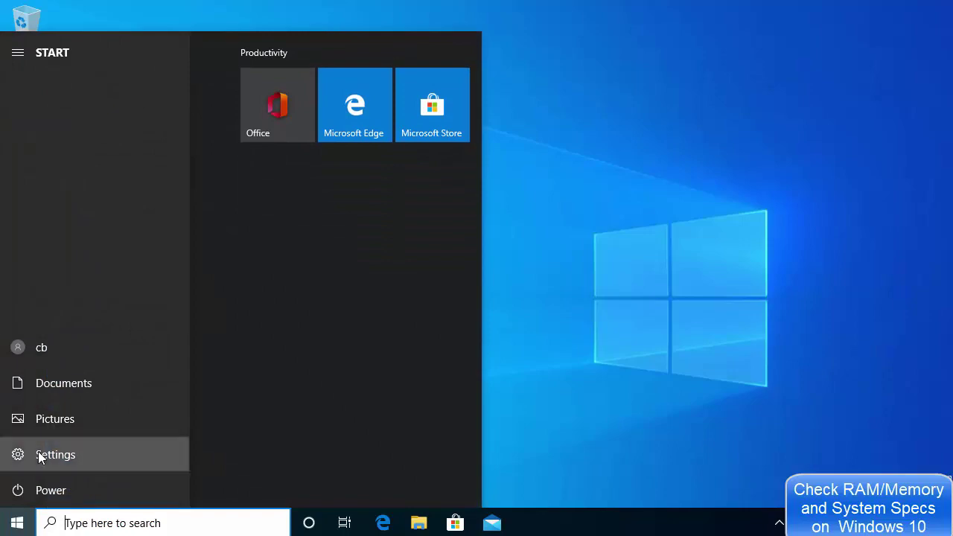
{"action": "left_click", "coordinate": [38, 455]}
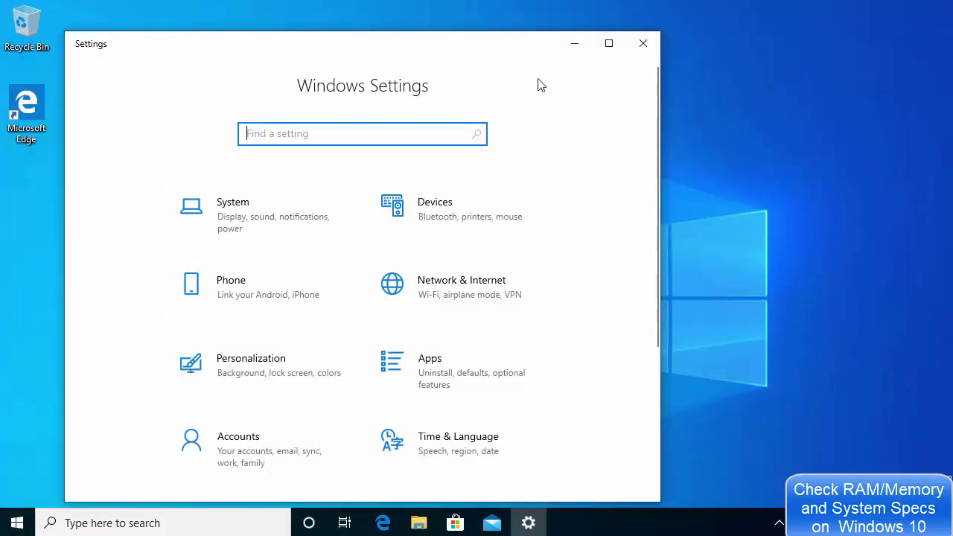
{"action": "left_click", "coordinate": [608, 43]}
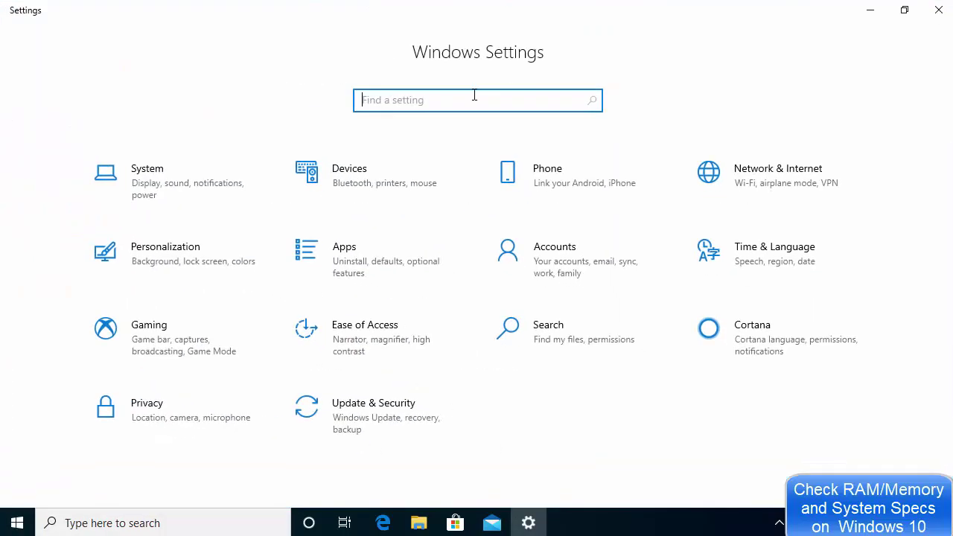
{"action": "left_click", "coordinate": [177, 183]}
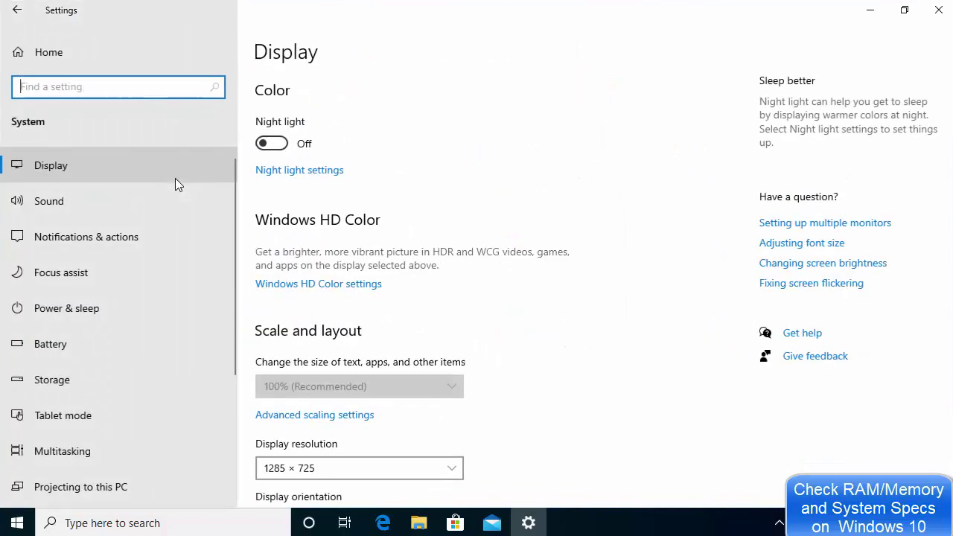
{"action": "scroll", "coordinate": [171, 192], "scroll_direction": "down", "scroll_amount": 1}
{"action": "scroll", "coordinate": [168, 223], "scroll_direction": "down", "scroll_amount": 3}
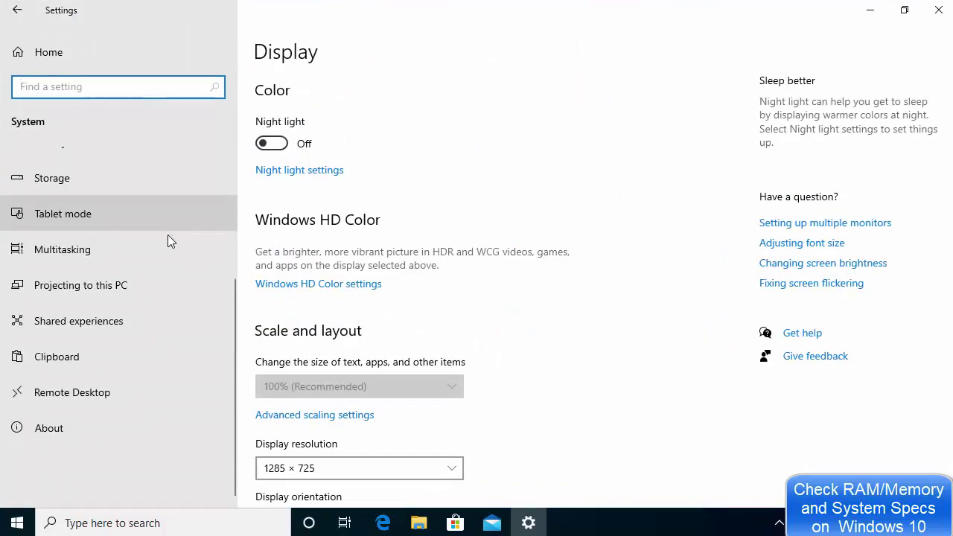
{"action": "left_click", "coordinate": [68, 428]}
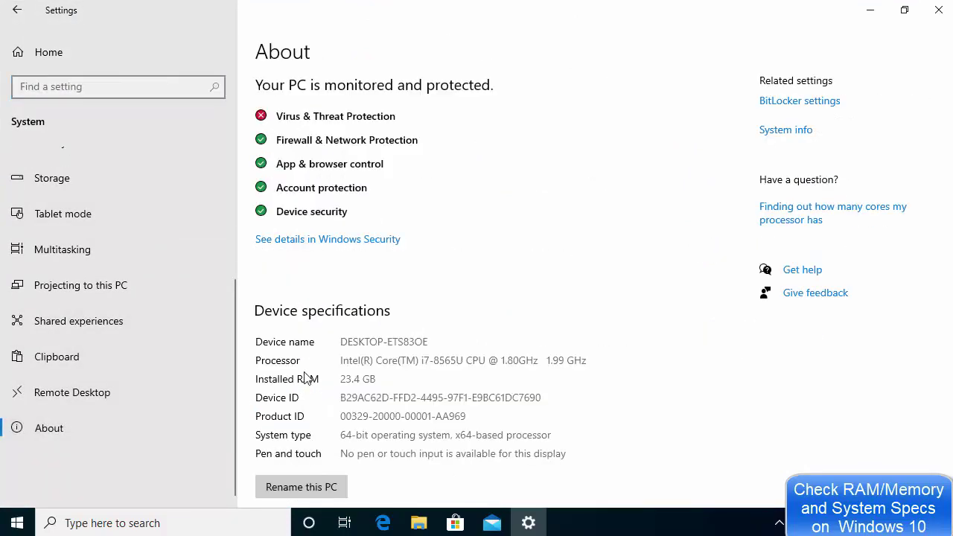
Step: Review the device specifications and Windows specifications on the About page, and close Settings
{"action": "scroll", "coordinate": [364, 148], "scroll_direction": "down", "scroll_amount": 3}
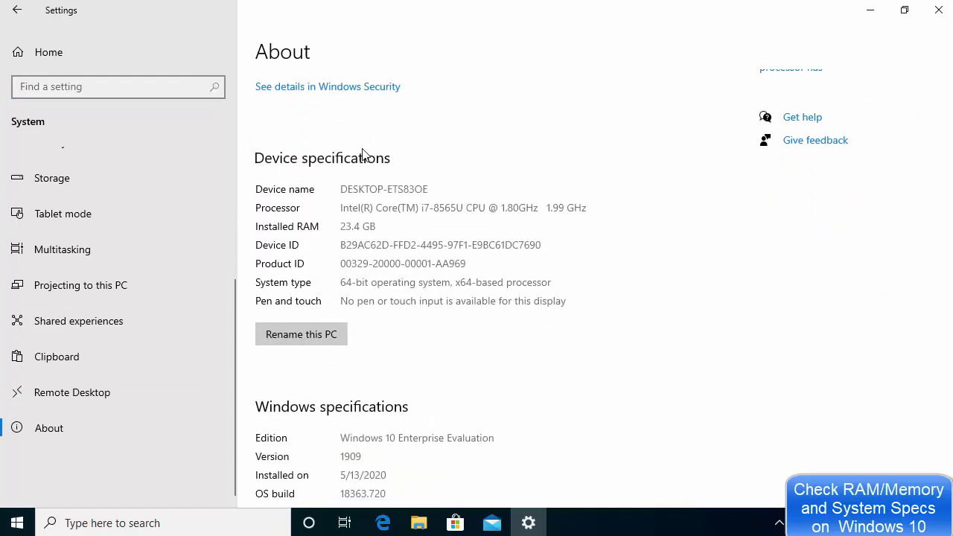
{"action": "scroll", "coordinate": [363, 156], "scroll_direction": "up", "scroll_amount": 3}
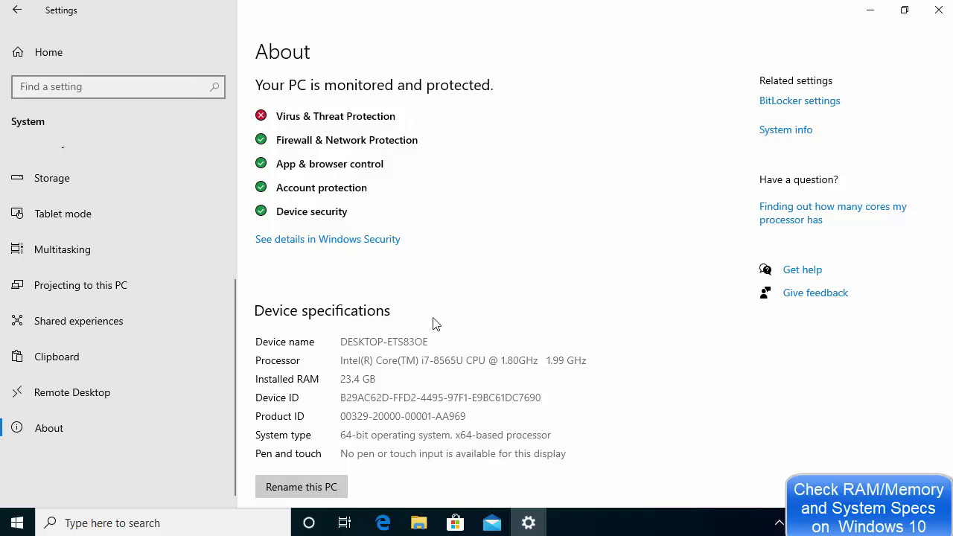
{"action": "scroll", "coordinate": [498, 277], "scroll_direction": "down", "scroll_amount": 1}
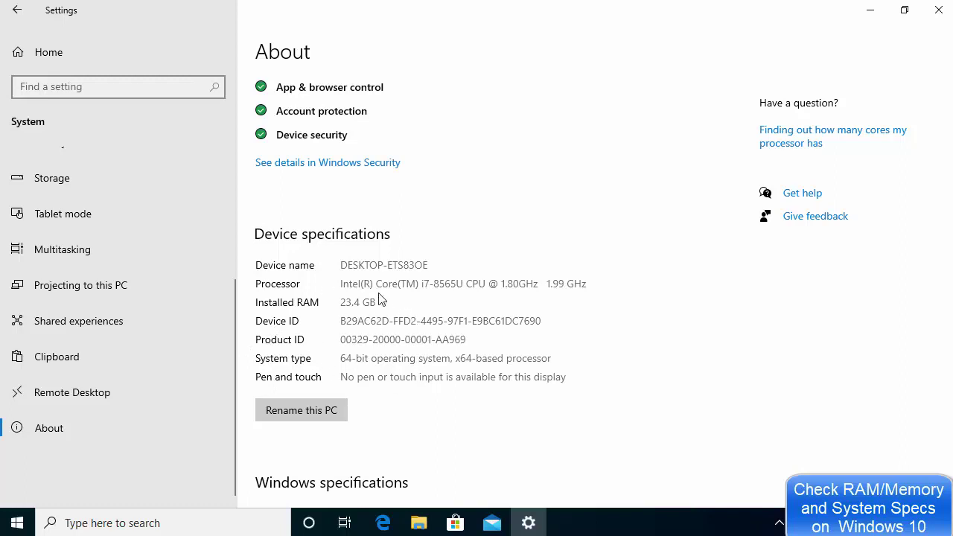
{"action": "scroll", "coordinate": [425, 334], "scroll_direction": "down", "scroll_amount": 5}
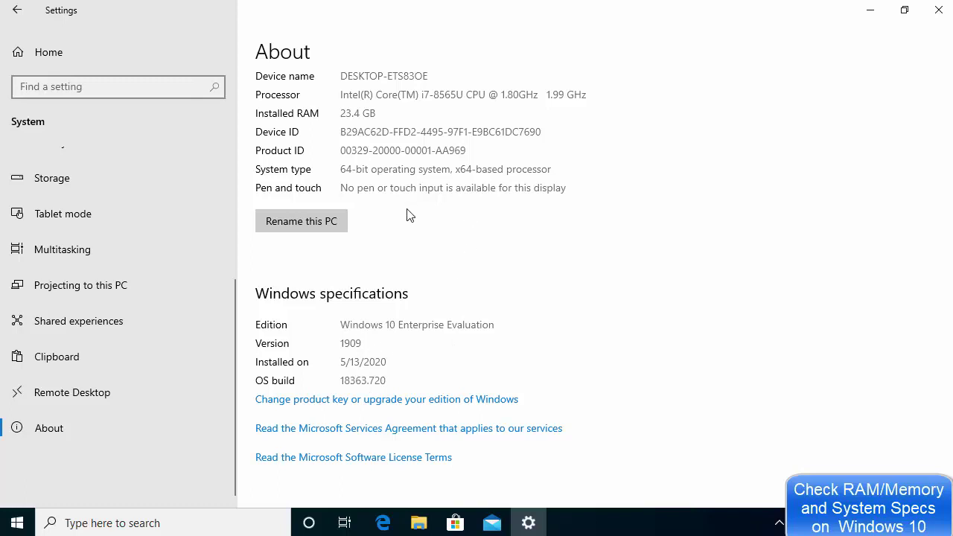
{"action": "scroll", "coordinate": [480, 242], "scroll_direction": "up", "scroll_amount": 5}
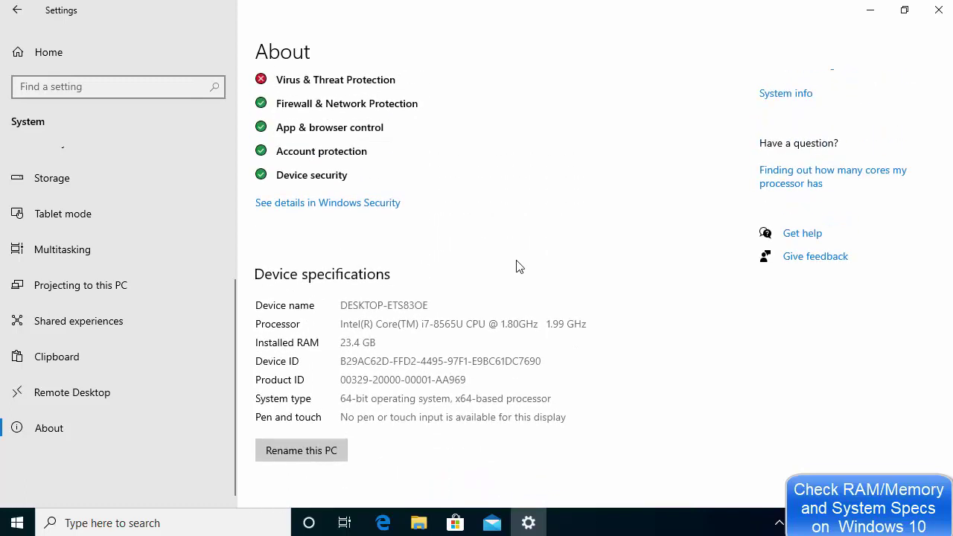
{"action": "left_click", "coordinate": [936, 20]}
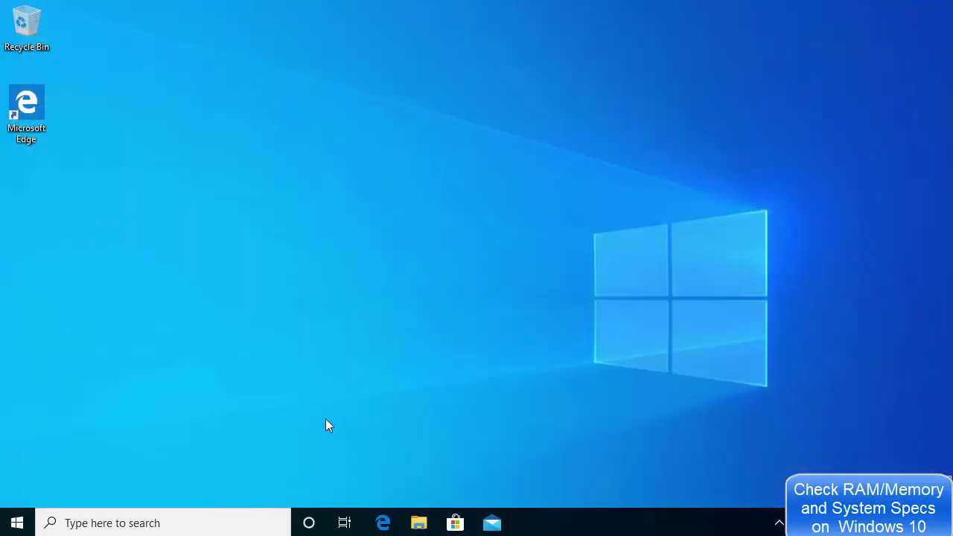
Step: Search Windows for "msinfo", open System Information and maximize its window
{"action": "left_click", "coordinate": [177, 521]}
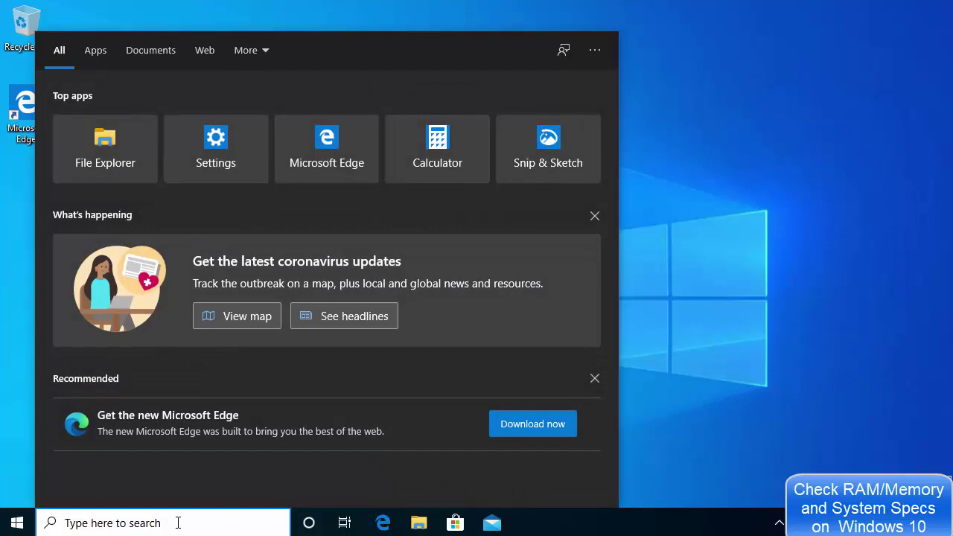
{"action": "type", "text": "msinfo"}
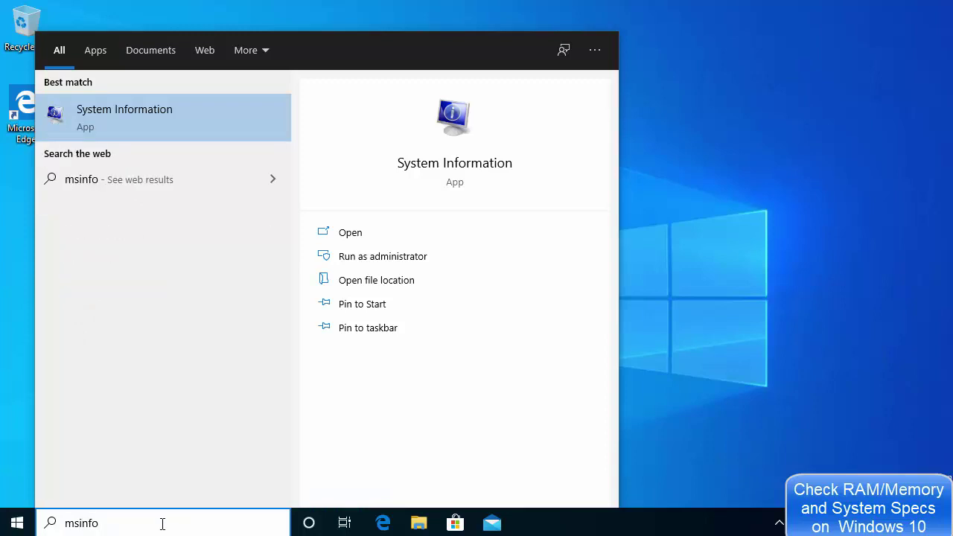
{"action": "left_click", "coordinate": [130, 121]}
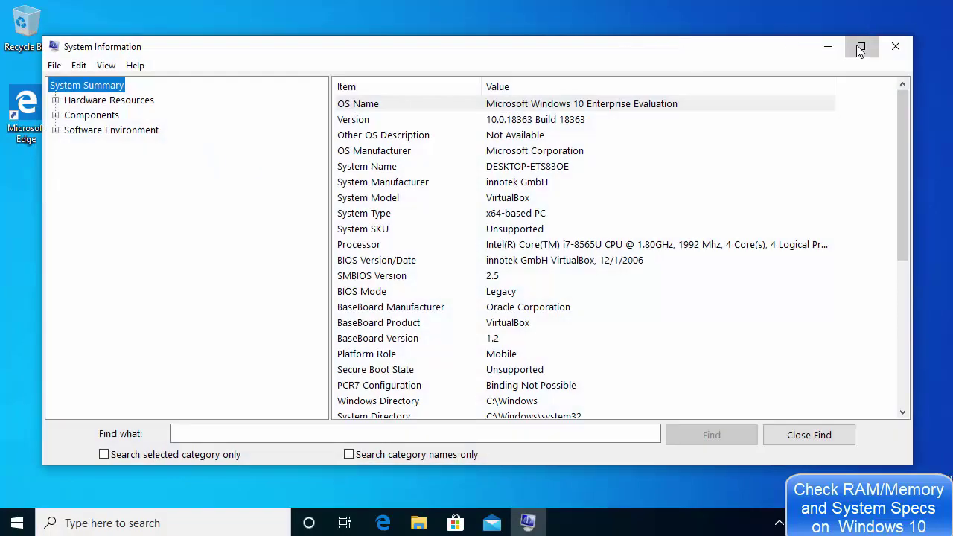
{"action": "left_click", "coordinate": [860, 49]}
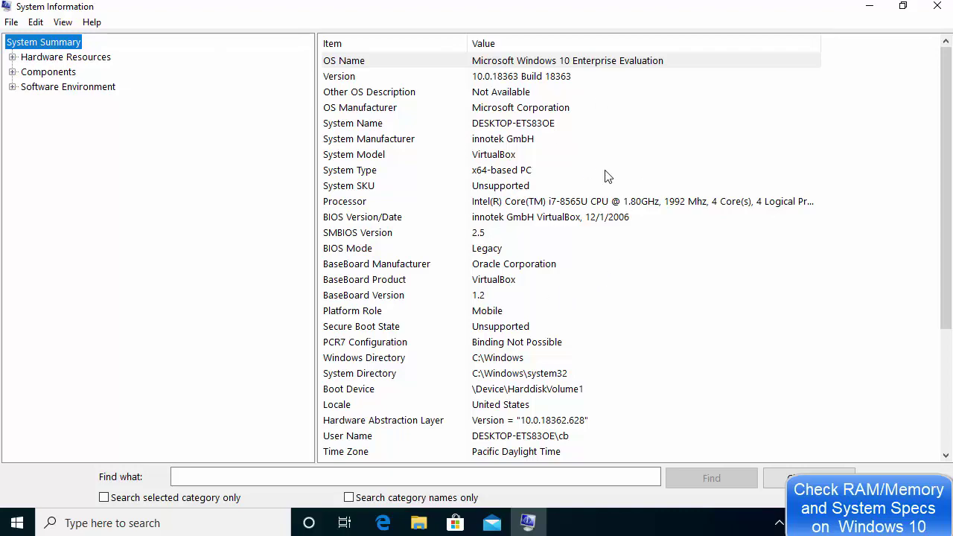
Step: Examine the physical and virtual memory entries in the System Summary and highlight the Page File Space row
{"action": "scroll", "coordinate": [608, 156], "scroll_direction": "down", "scroll_amount": 4}
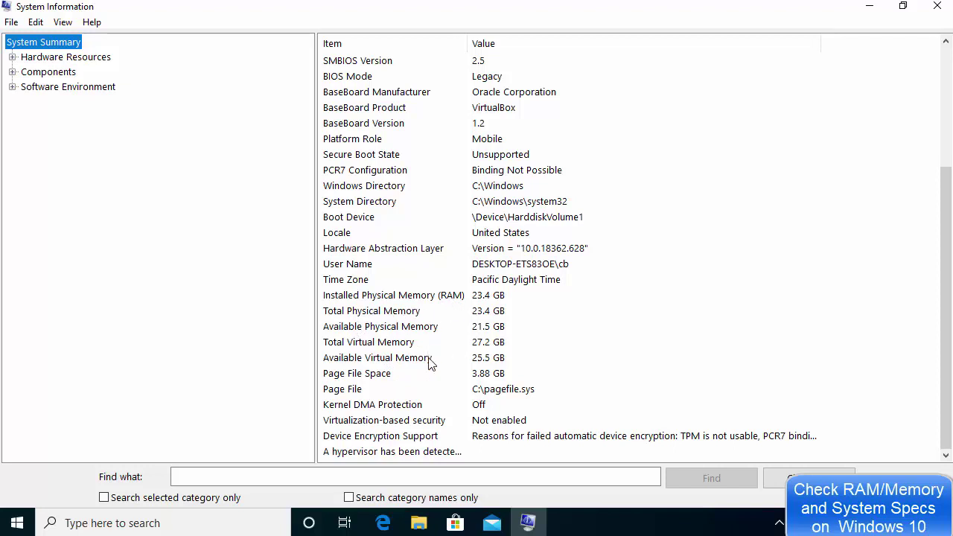
{"action": "left_click", "coordinate": [384, 378]}
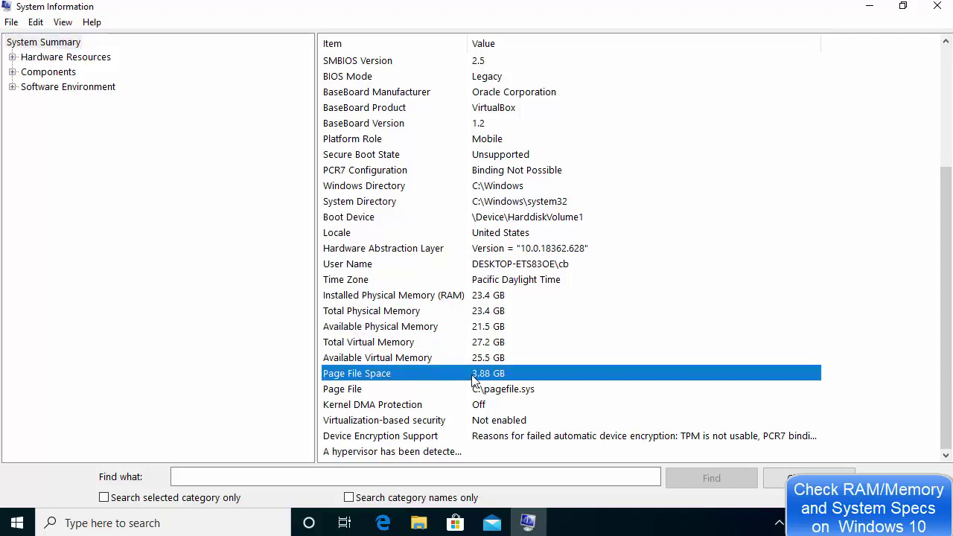
{"action": "scroll", "coordinate": [479, 350], "scroll_direction": "up", "scroll_amount": 1}
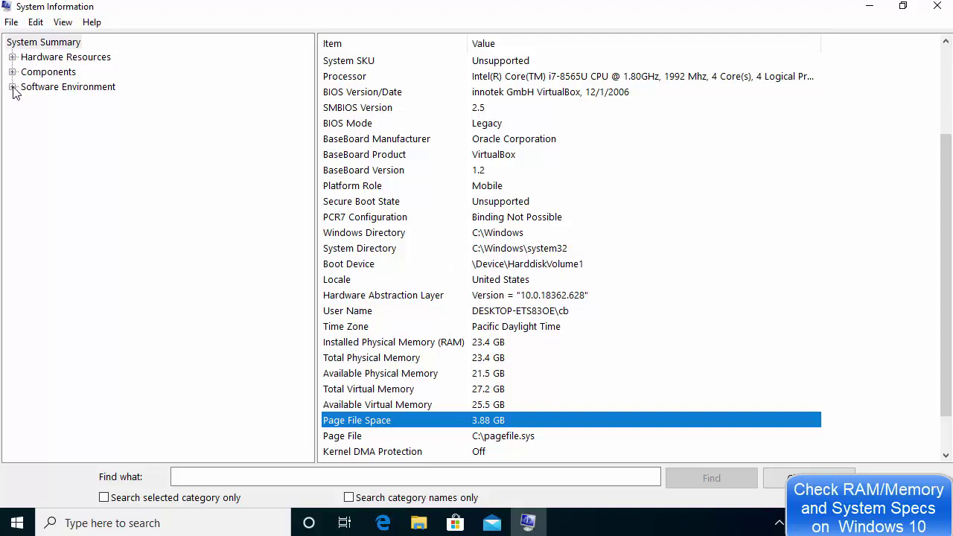
Step: Expand Hardware Resources, Components and Software Environment, viewing the Conflicts/Sharing, Forced Hardware, Memory and System Drivers categories
{"action": "left_click", "coordinate": [12, 57]}
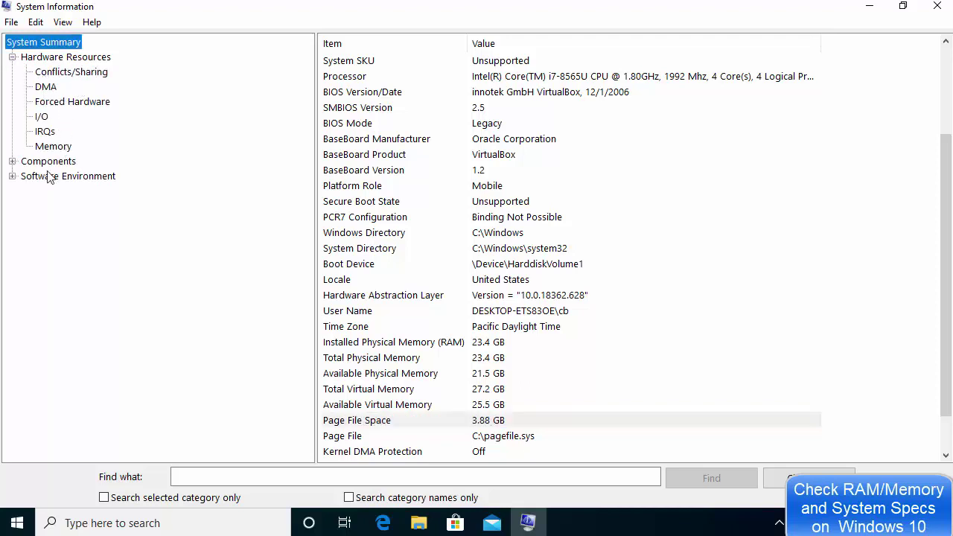
{"action": "left_click", "coordinate": [75, 79]}
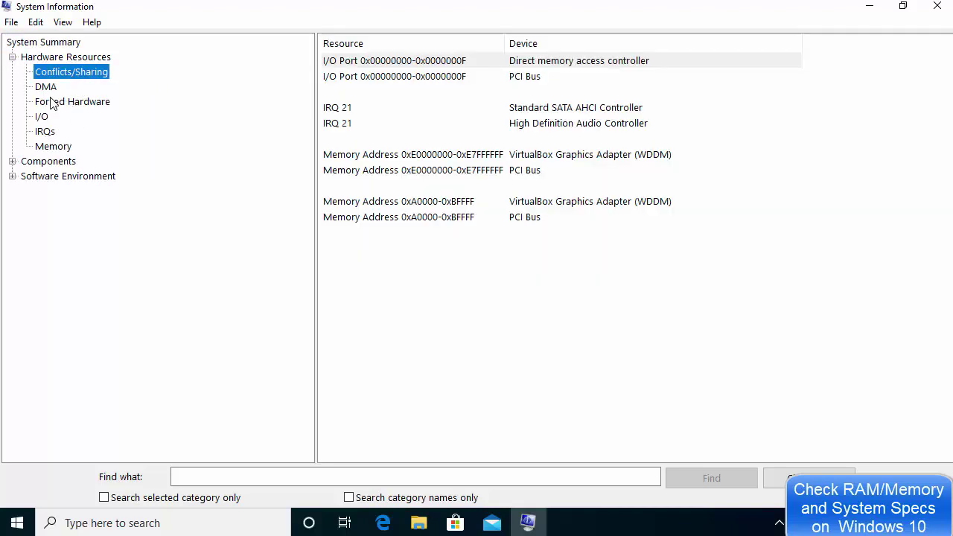
{"action": "left_click", "coordinate": [72, 103]}
{"action": "left_click", "coordinate": [13, 161]}
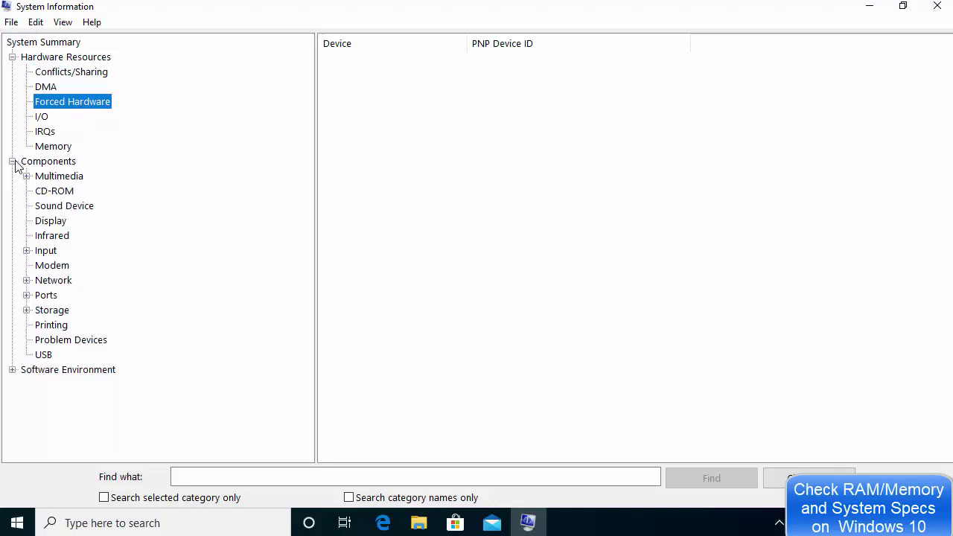
{"action": "left_click", "coordinate": [54, 146]}
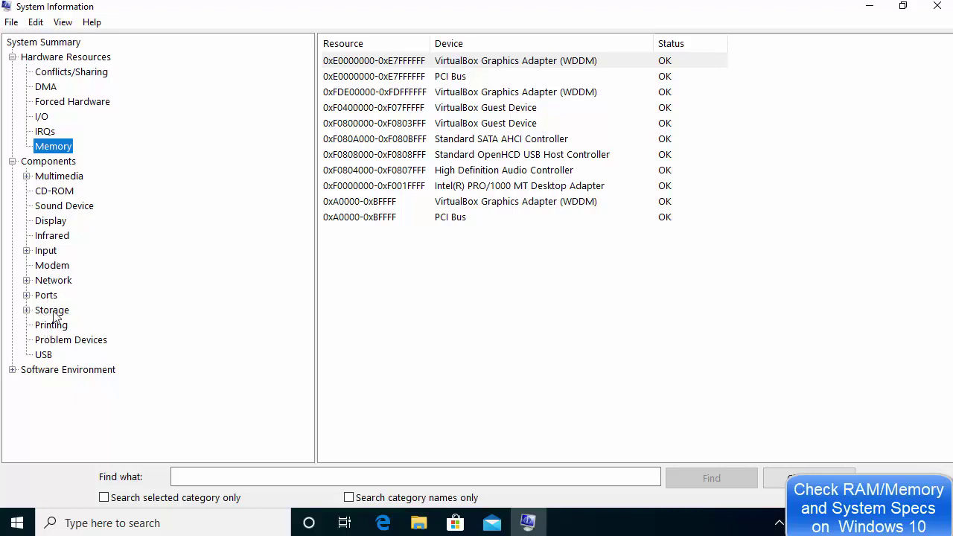
{"action": "left_click", "coordinate": [12, 369]}
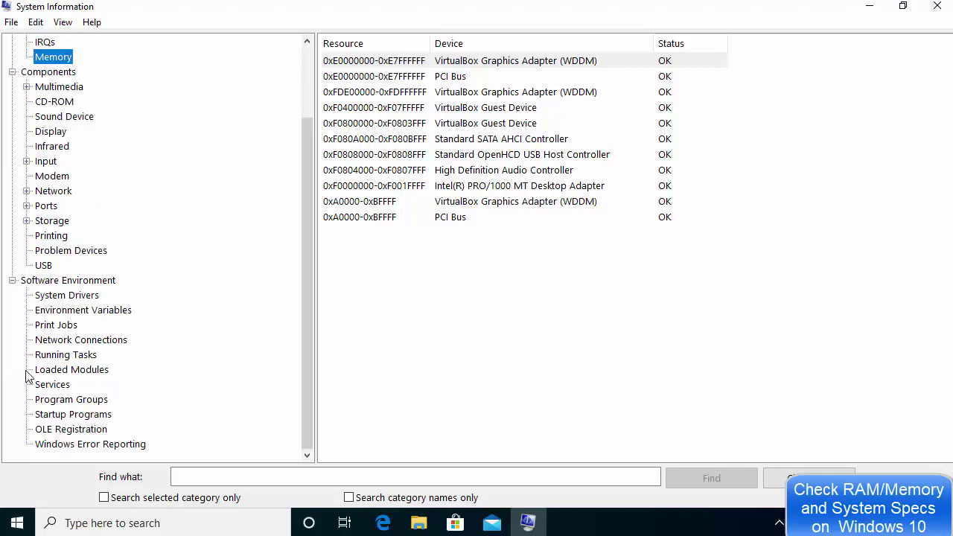
{"action": "left_click", "coordinate": [67, 298]}
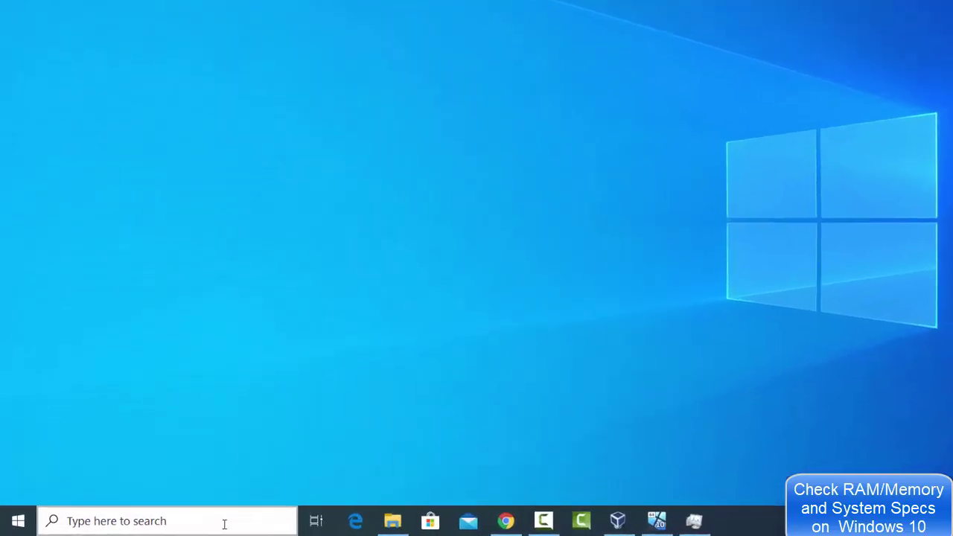
Step: Search Windows for "dxdiag" and launch the DirectX Diagnostic Tool
{"action": "left_click", "coordinate": [181, 523]}
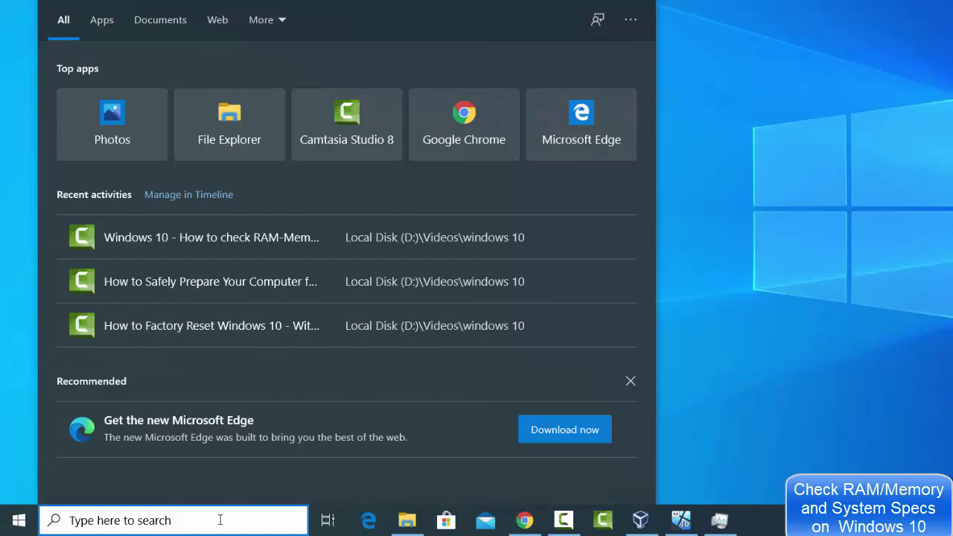
{"action": "type", "text": "dxdia"}
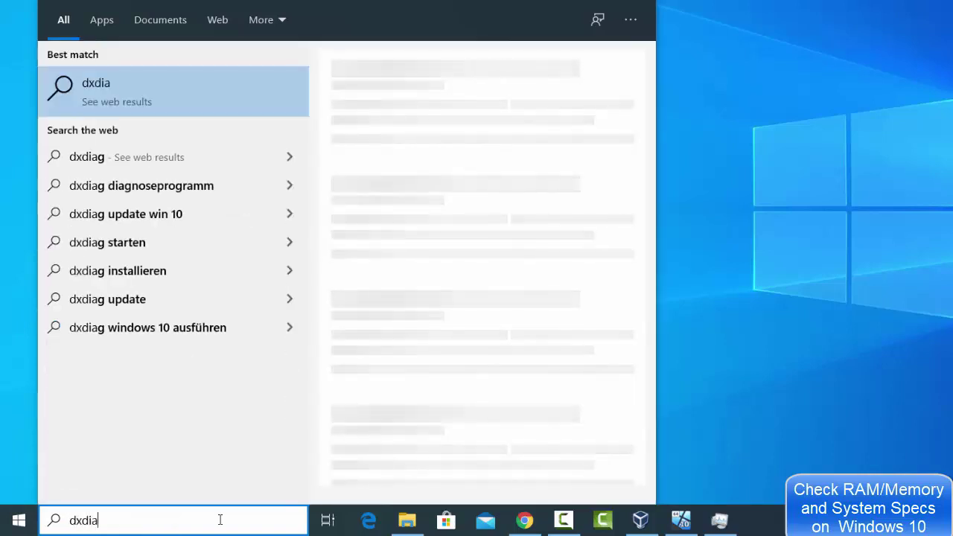
{"action": "type", "text": "g"}
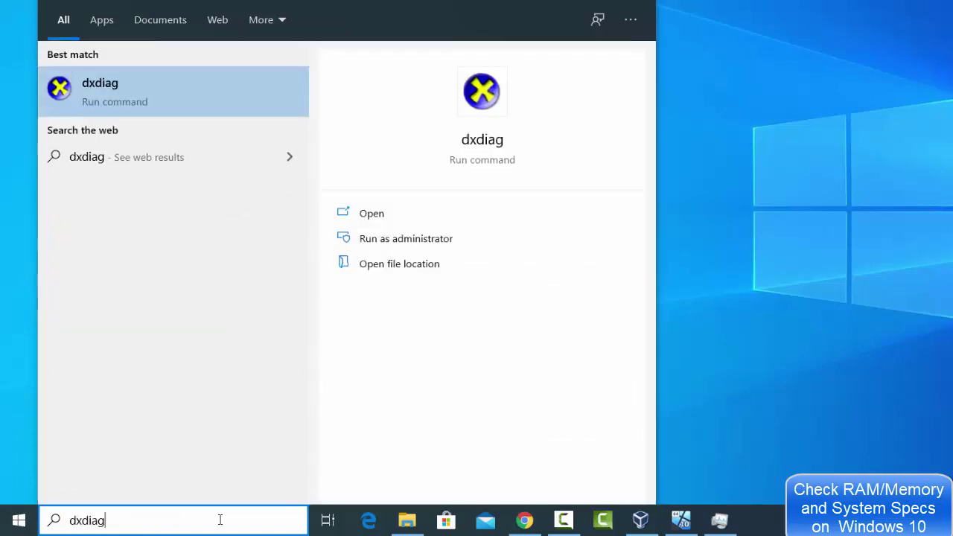
{"action": "left_click", "coordinate": [106, 96]}
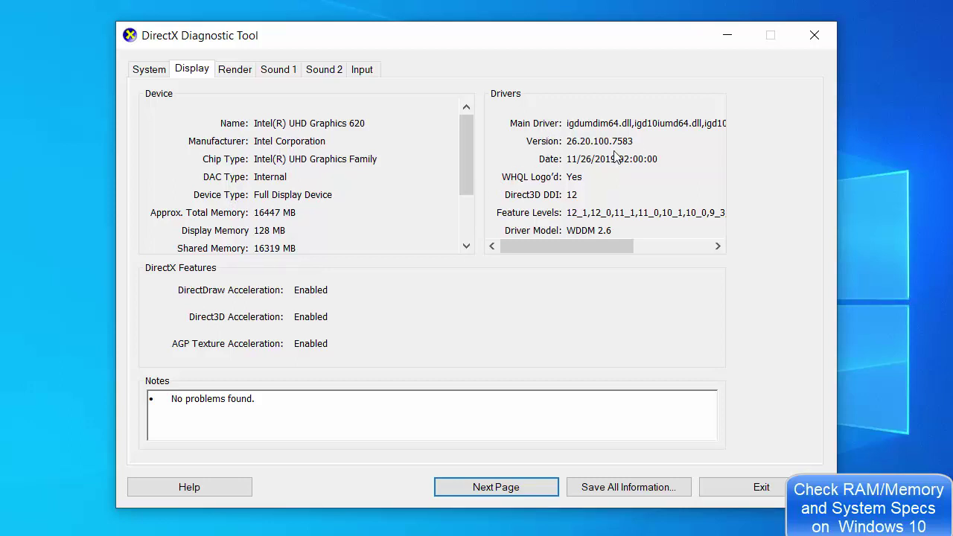
Step: Review the Render, Sound 1, Sound 2 and Input pages of the diagnostic tool and return to the System page
{"action": "left_click", "coordinate": [235, 75]}
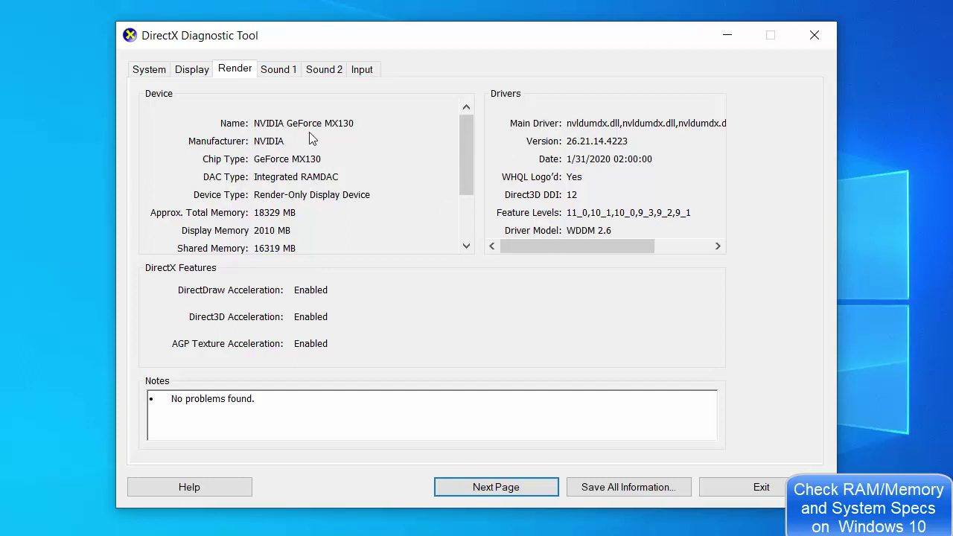
{"action": "left_click", "coordinate": [287, 75]}
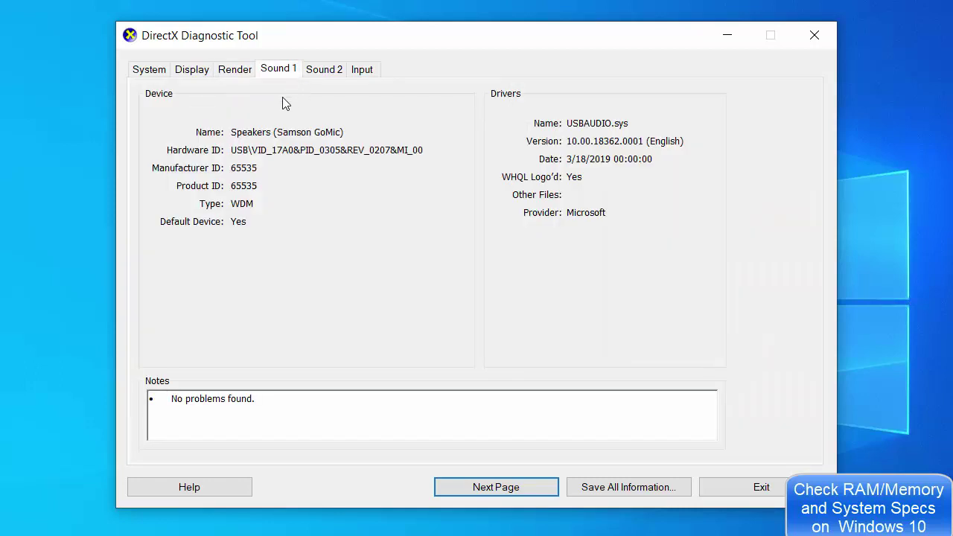
{"action": "left_click", "coordinate": [319, 72]}
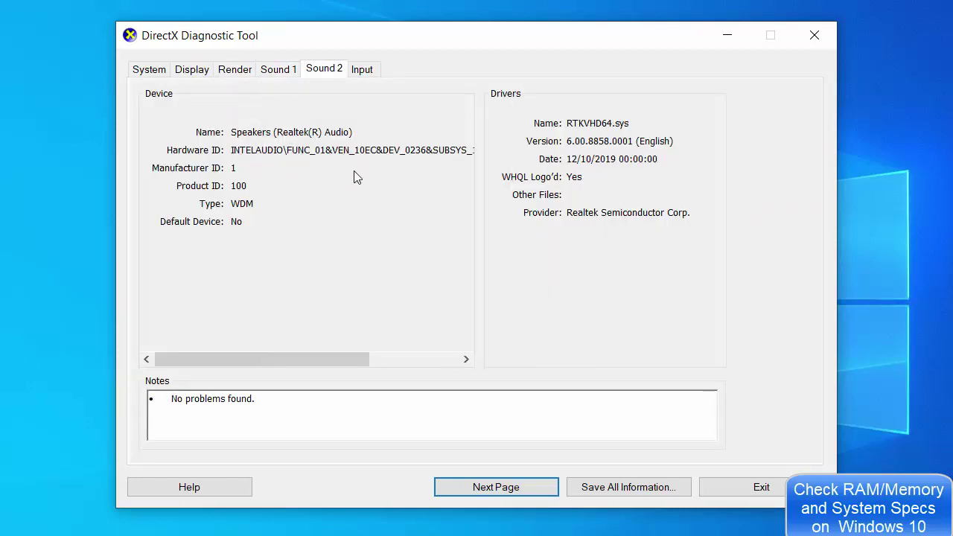
{"action": "left_click", "coordinate": [362, 71]}
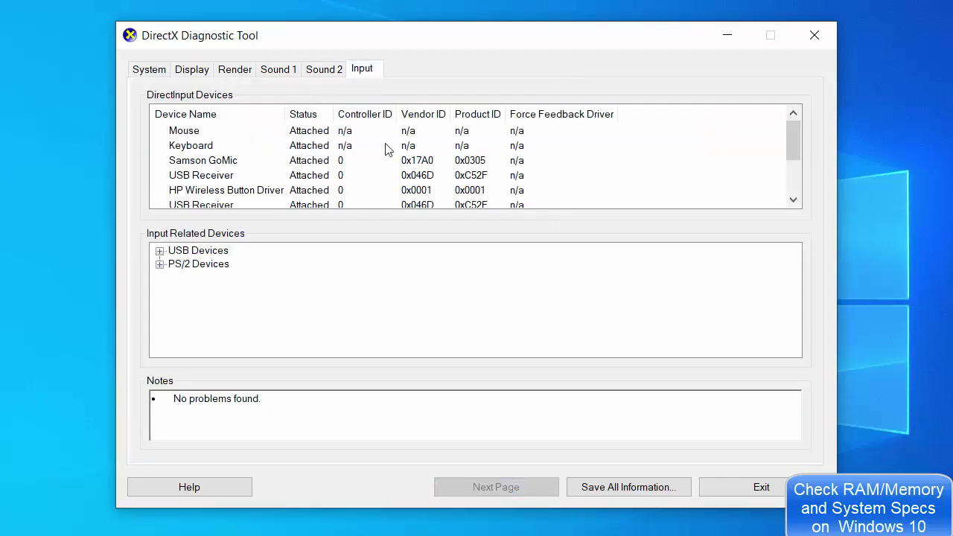
{"action": "scroll", "coordinate": [387, 151], "scroll_direction": "down", "scroll_amount": 2}
{"action": "scroll", "coordinate": [387, 152], "scroll_direction": "up", "scroll_amount": 2}
{"action": "left_click", "coordinate": [143, 73]}
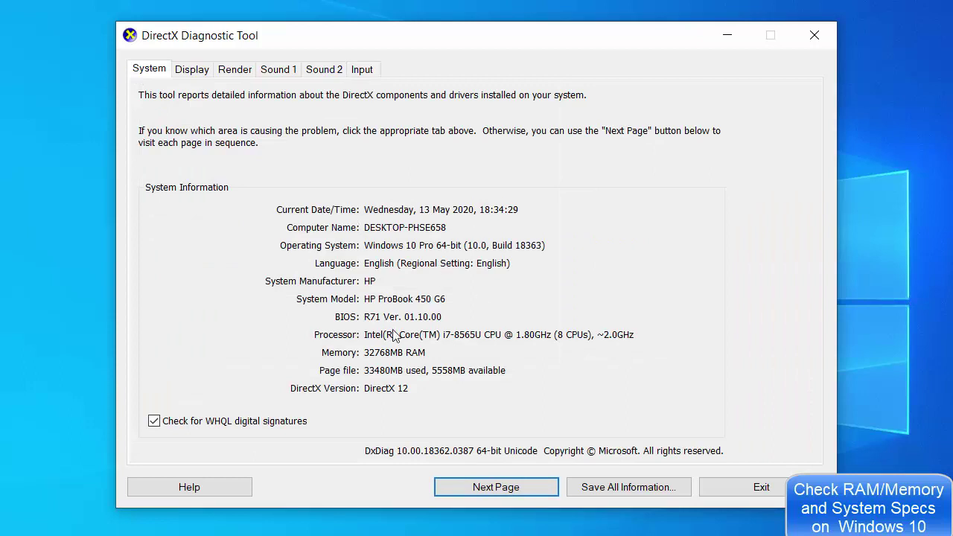
Step: Open the dialog for saving all diagnostic information, cancel it and exit the DirectX Diagnostic Tool
{"action": "left_click", "coordinate": [605, 491]}
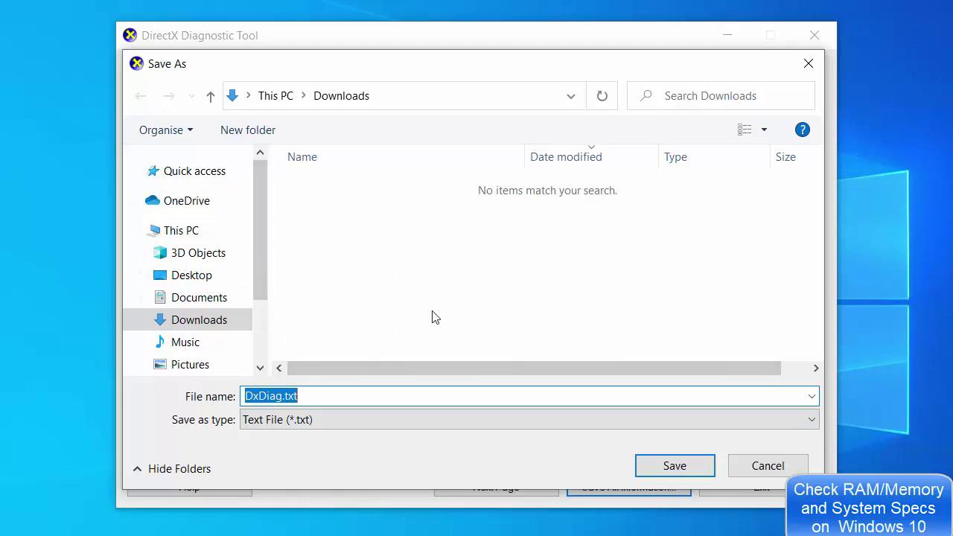
{"action": "left_click", "coordinate": [764, 469]}
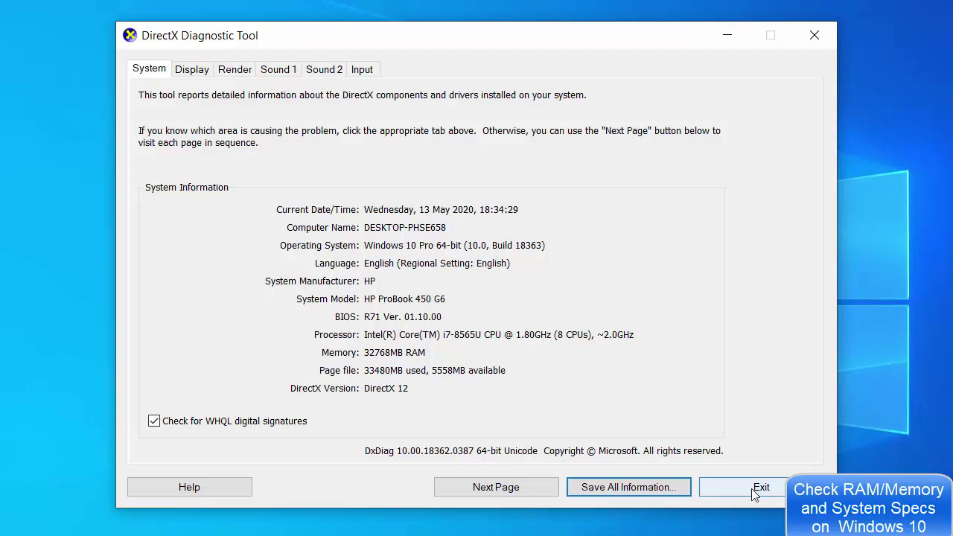
{"action": "left_click", "coordinate": [754, 491]}
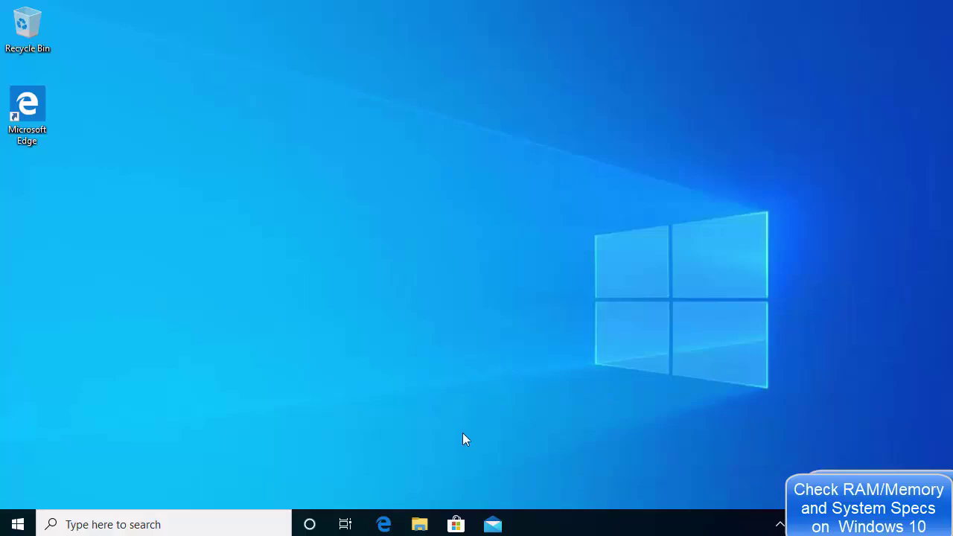
Step: Switch to Microsoft Edge and open the CPUID page for CPU-Z from the Google search results
{"action": "left_click", "coordinate": [389, 524]}
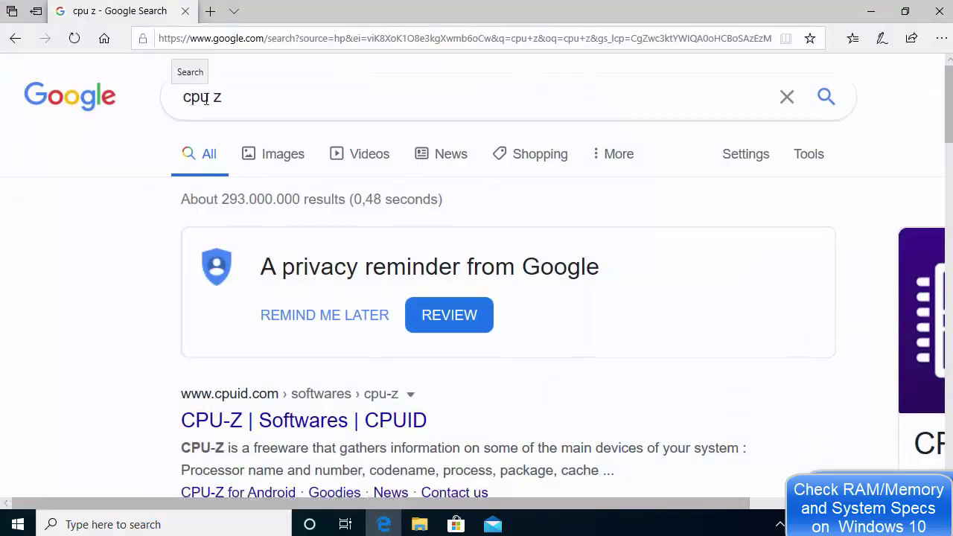
{"action": "scroll", "coordinate": [264, 178], "scroll_direction": "down", "scroll_amount": 1}
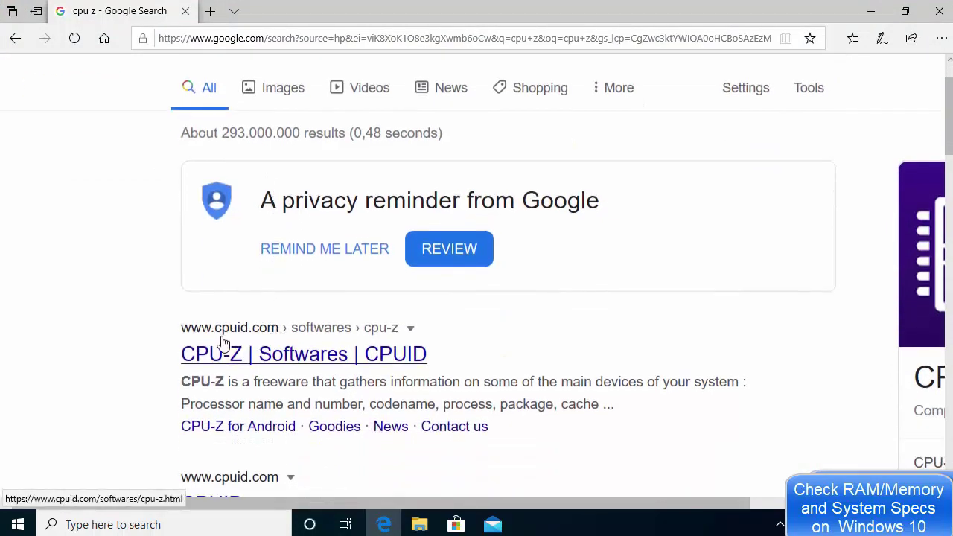
{"action": "left_click", "coordinate": [289, 357]}
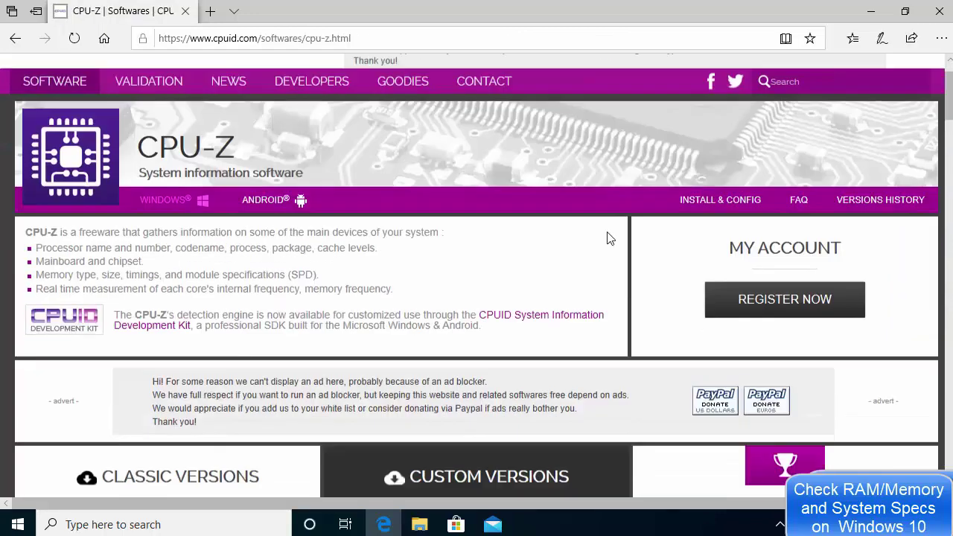
Step: Download the English setup version of CPU-Z 1.92 for Windows and save cpu-z_1.92-en.exe
{"action": "scroll", "coordinate": [607, 236], "scroll_direction": "down", "scroll_amount": 4}
{"action": "scroll", "coordinate": [606, 239], "scroll_direction": "down", "scroll_amount": 1}
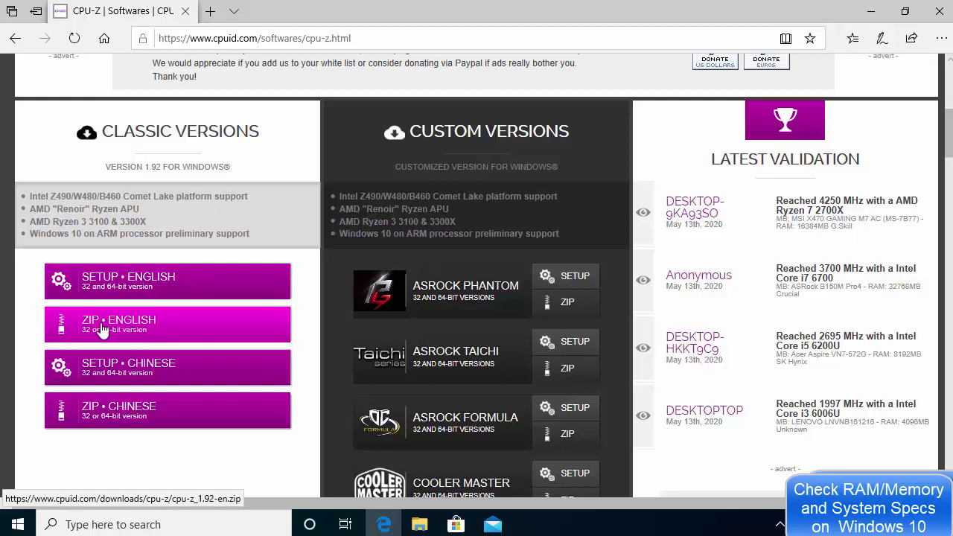
{"action": "left_click", "coordinate": [128, 283]}
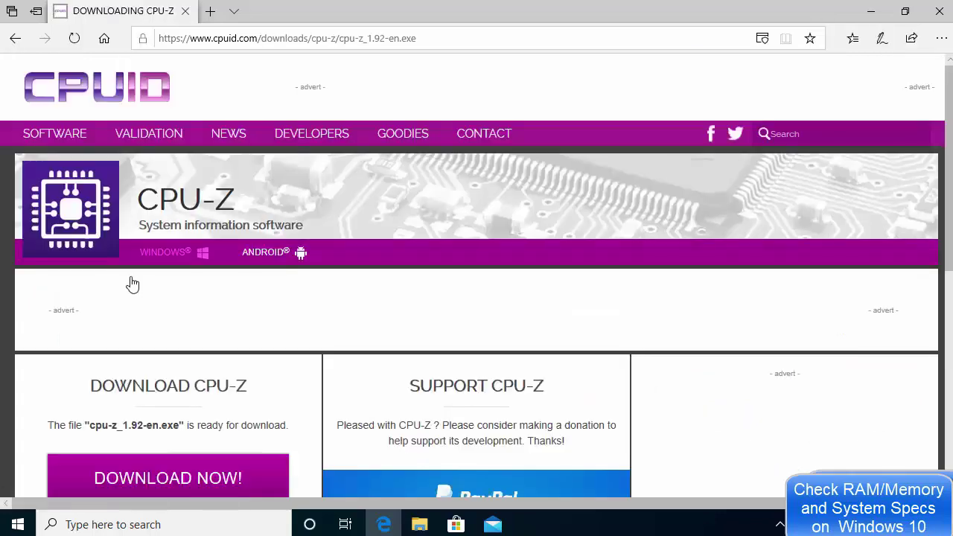
{"action": "scroll", "coordinate": [288, 274], "scroll_direction": "down", "scroll_amount": 2}
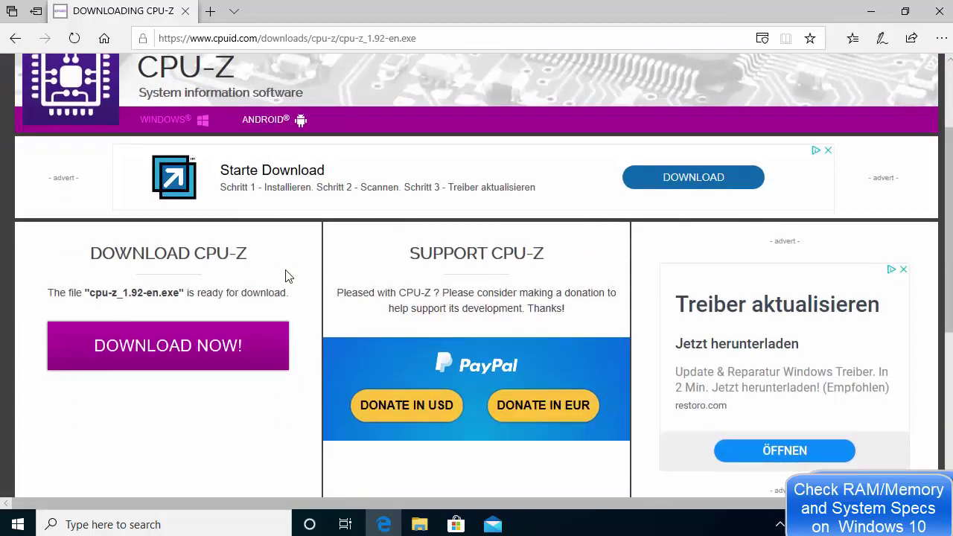
{"action": "scroll", "coordinate": [287, 275], "scroll_direction": "down", "scroll_amount": 1}
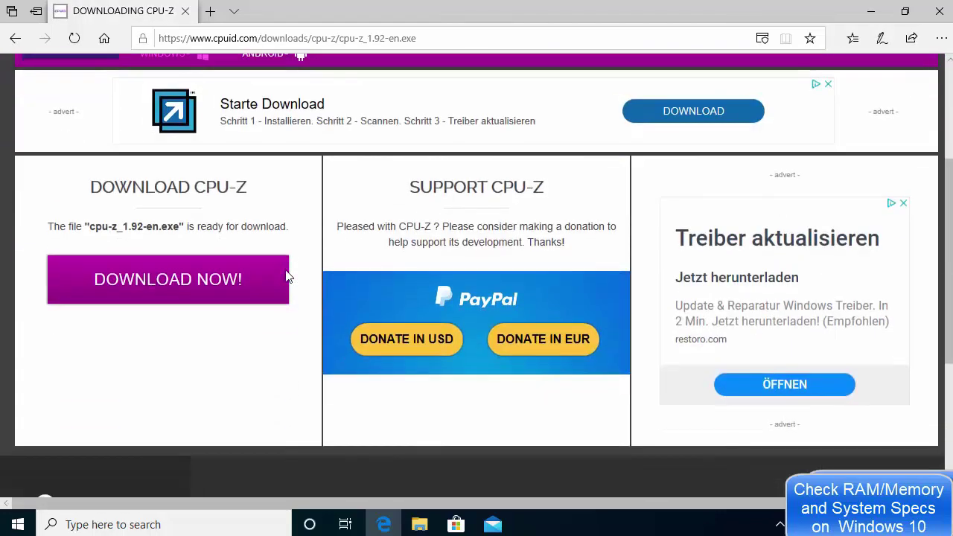
{"action": "left_click", "coordinate": [172, 285]}
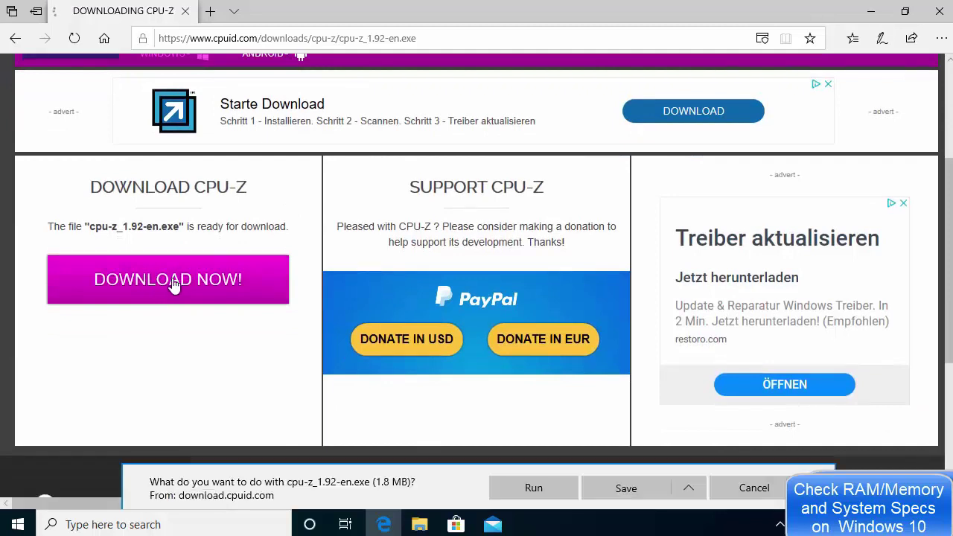
{"action": "left_click", "coordinate": [603, 489]}
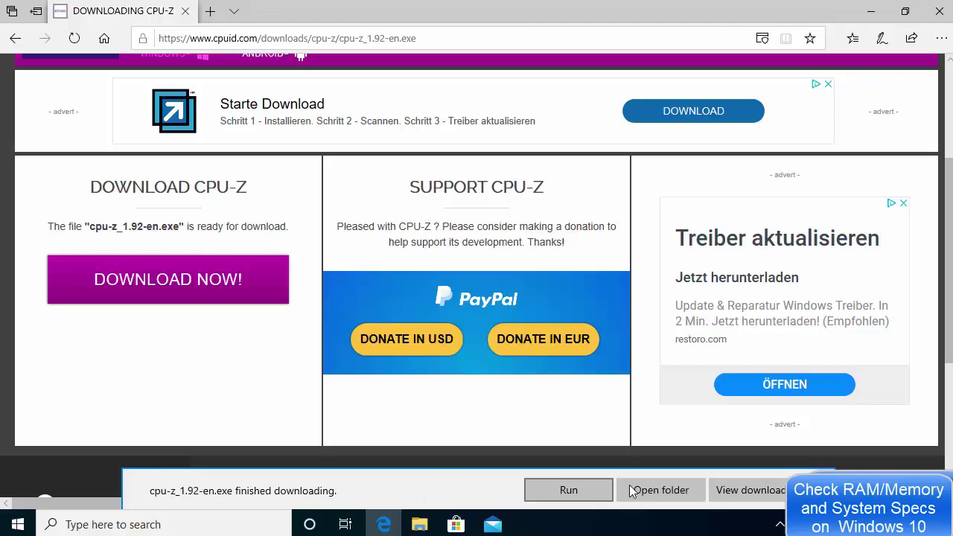
Step: Run the cpu-z_1.92-en installer from the download folder, allow it to make changes and minimize the browser
{"action": "left_click", "coordinate": [654, 491]}
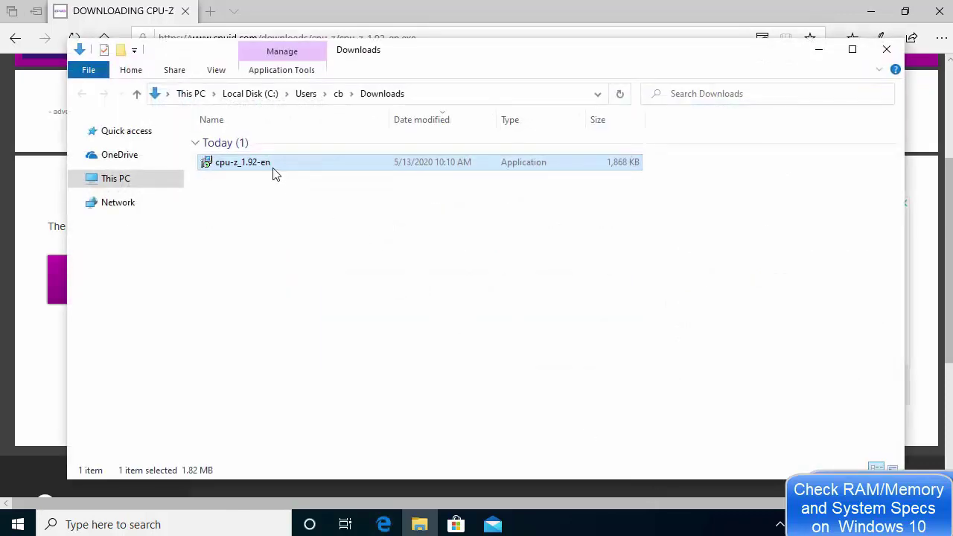
{"action": "double_click", "coordinate": [273, 169]}
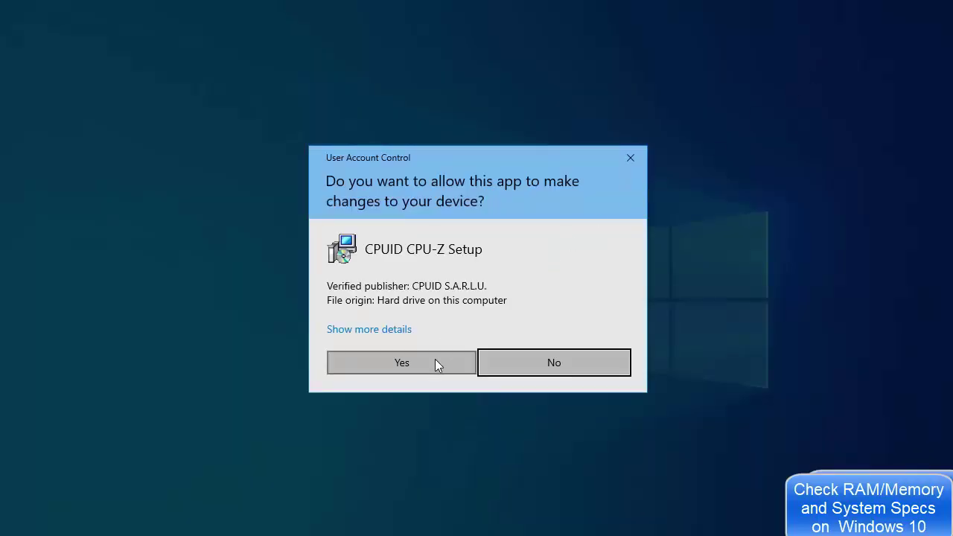
{"action": "left_click", "coordinate": [435, 361]}
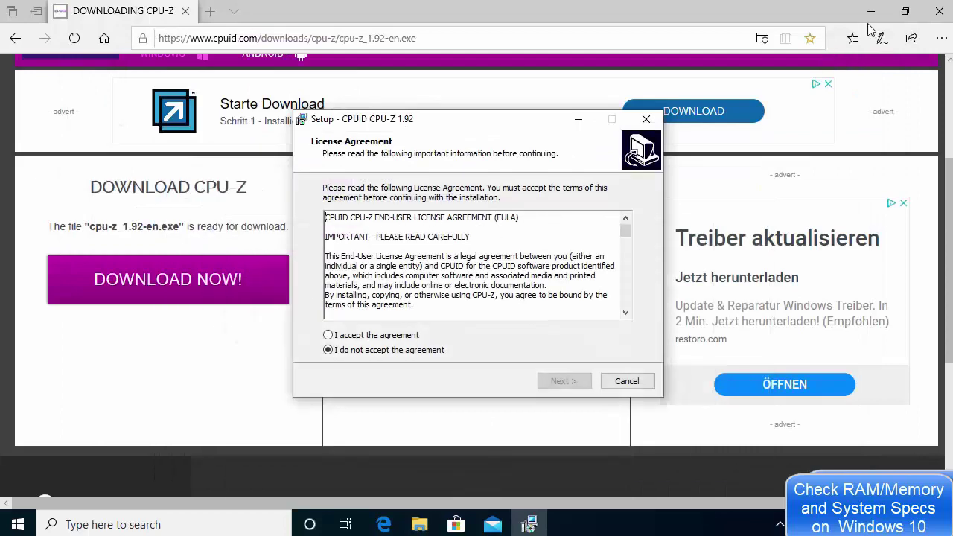
{"action": "left_click", "coordinate": [870, 16]}
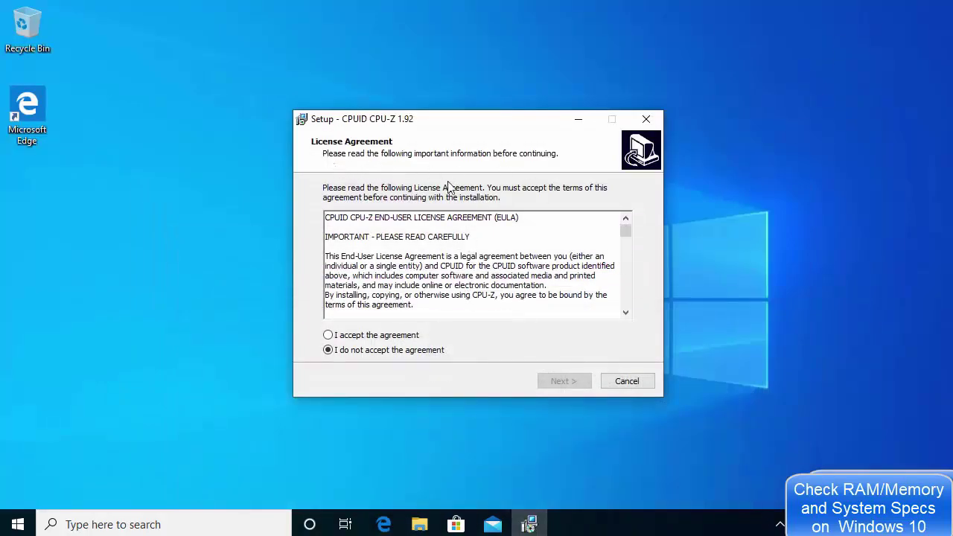
Step: Go through the CPU-Z license agreement to its end, accept it and continue the setup
{"action": "left_click_drag", "start_coordinate": [624, 232], "coordinate": [629, 337]}
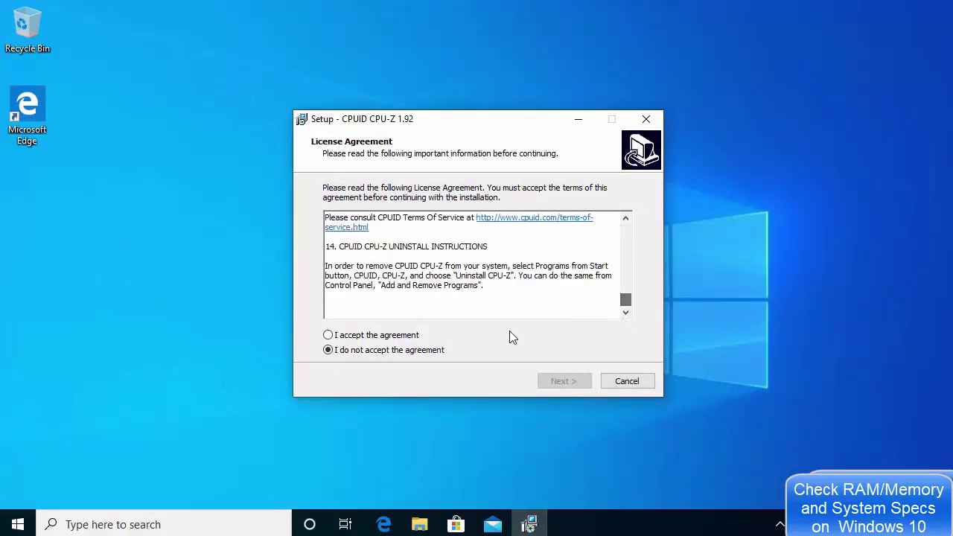
{"action": "left_click", "coordinate": [339, 335]}
{"action": "left_click", "coordinate": [558, 386]}
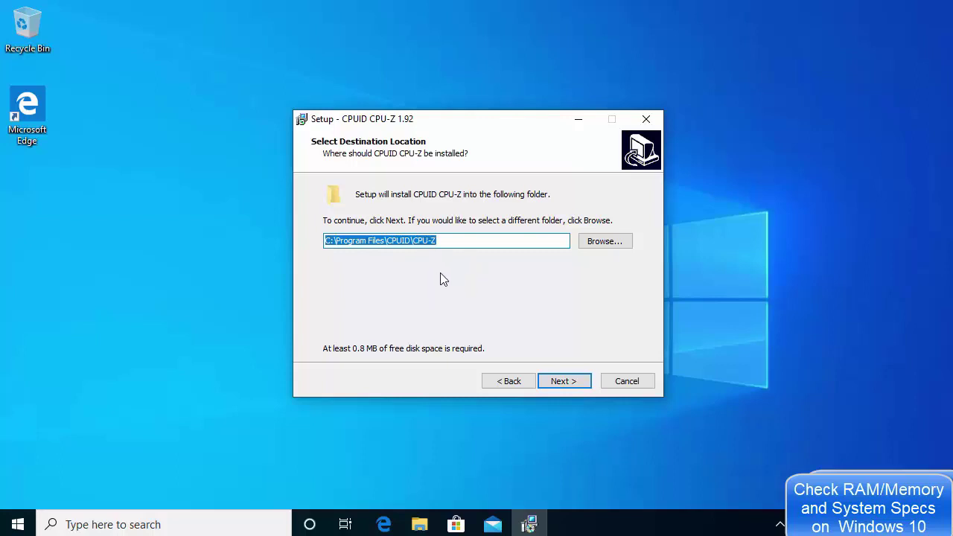
Step: Install CPU-Z with the default destination, Start Menu folder and desktop icon, and finish the setup with the readme option enabled
{"action": "left_click", "coordinate": [565, 382]}
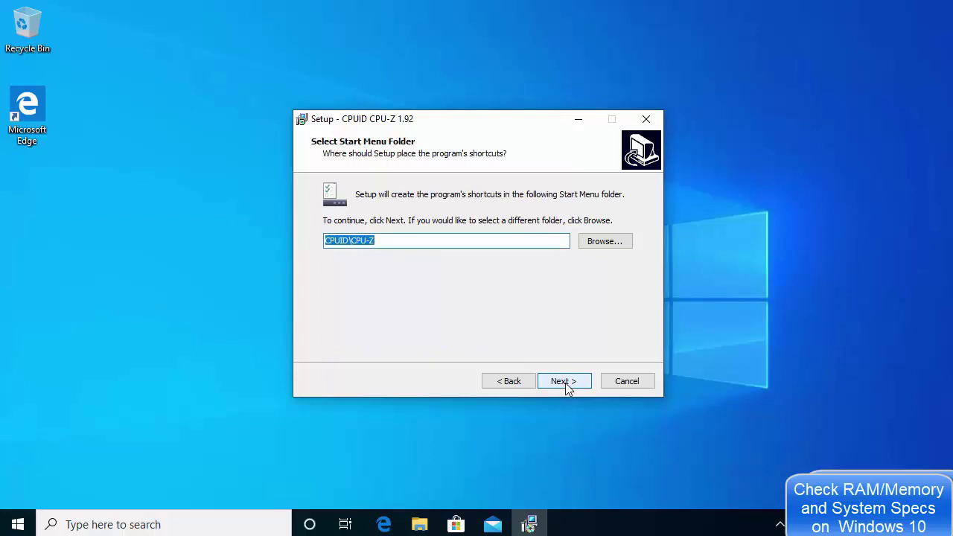
{"action": "left_click", "coordinate": [564, 382]}
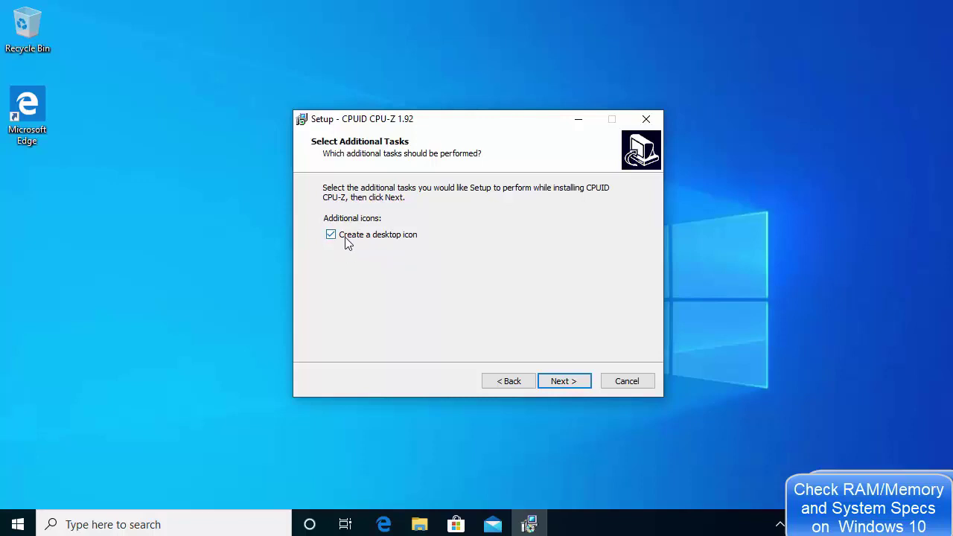
{"action": "left_click", "coordinate": [574, 384]}
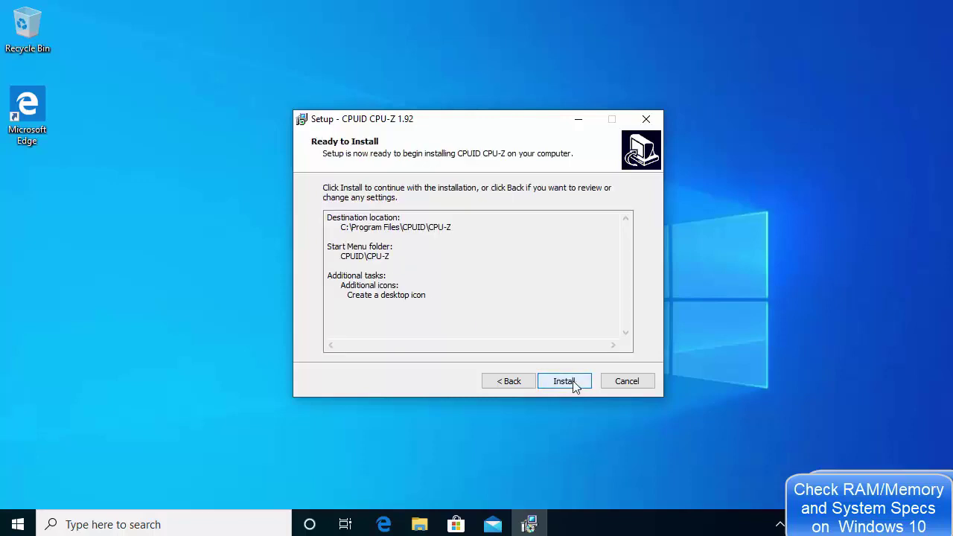
{"action": "left_click", "coordinate": [572, 380]}
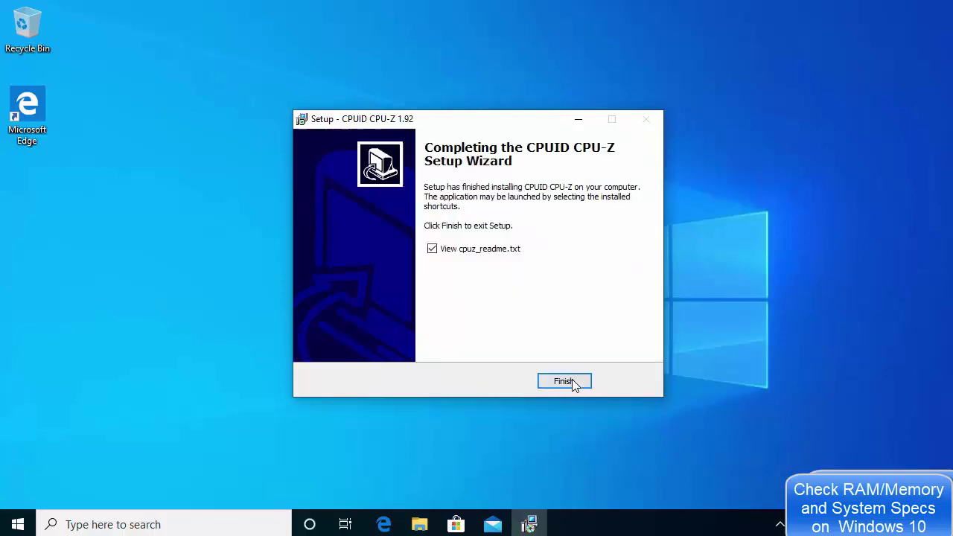
{"action": "left_click", "coordinate": [565, 382]}
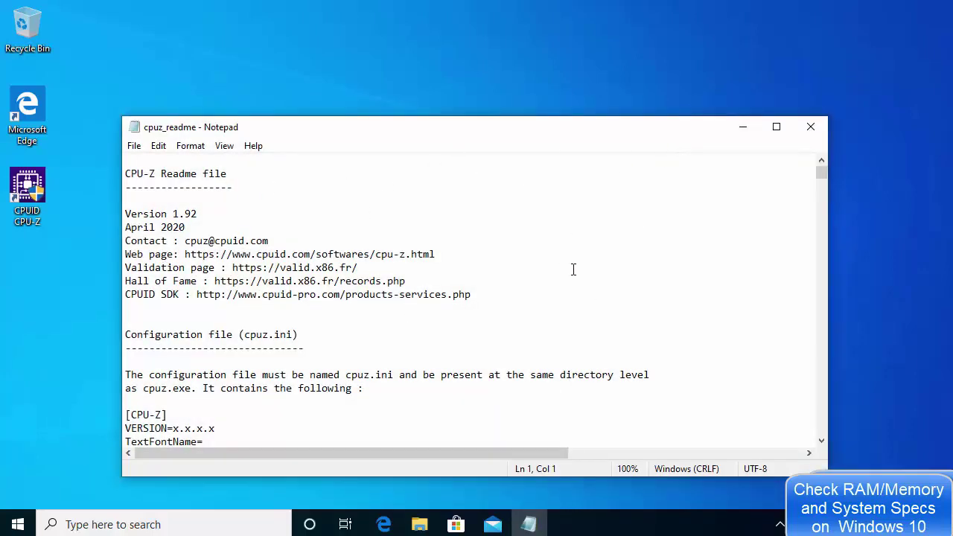
Step: Skim the cpuz_readme file in Notepad and close it
{"action": "scroll", "coordinate": [626, 267], "scroll_direction": "down", "scroll_amount": 19}
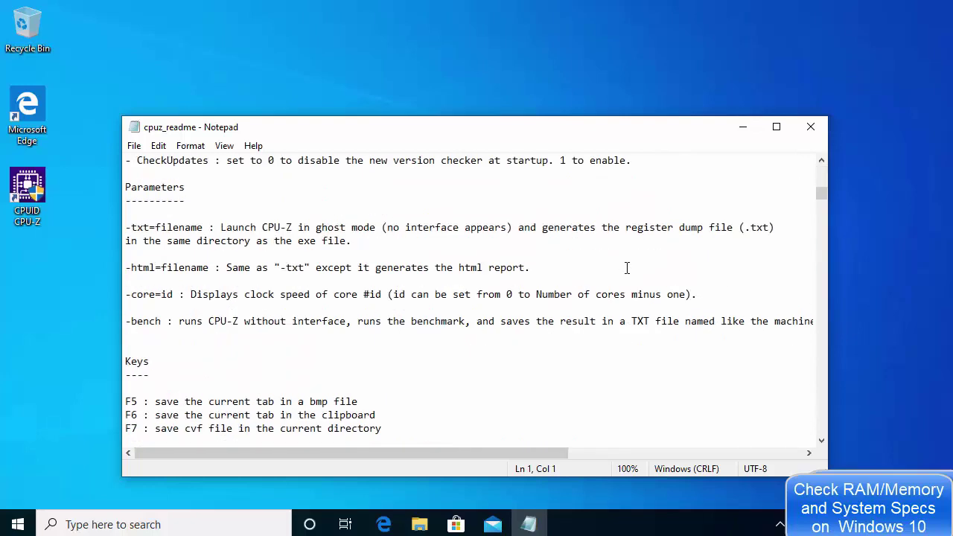
{"action": "scroll", "coordinate": [626, 267], "scroll_direction": "down", "scroll_amount": 20}
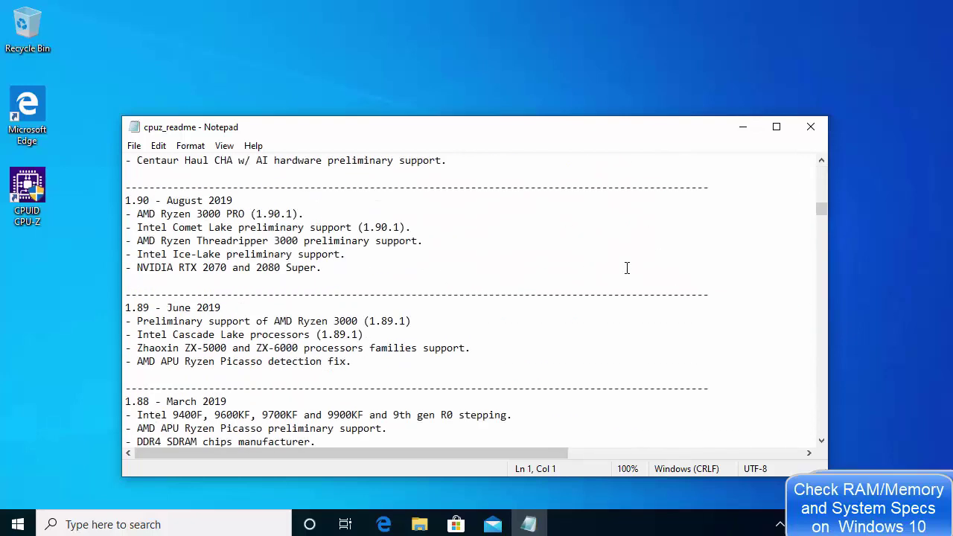
{"action": "left_click", "coordinate": [810, 128]}
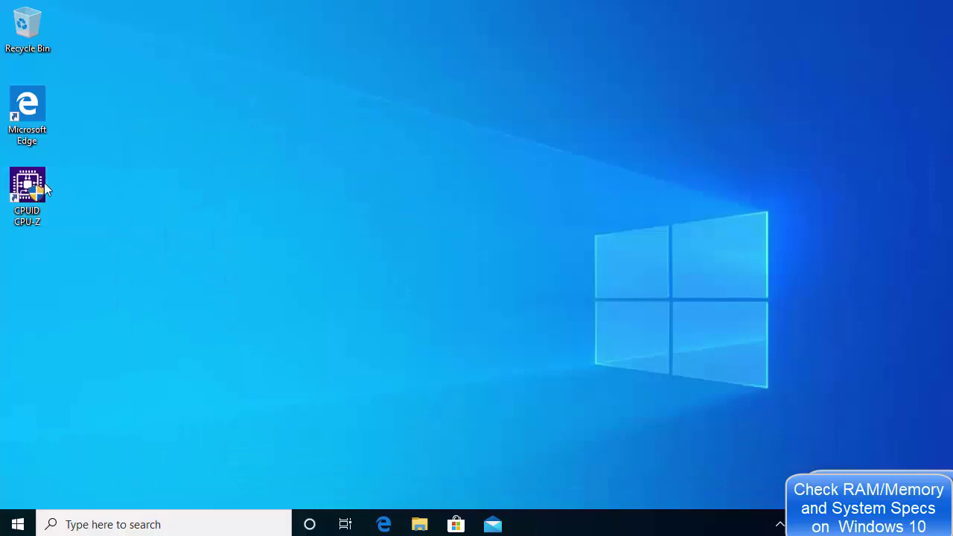
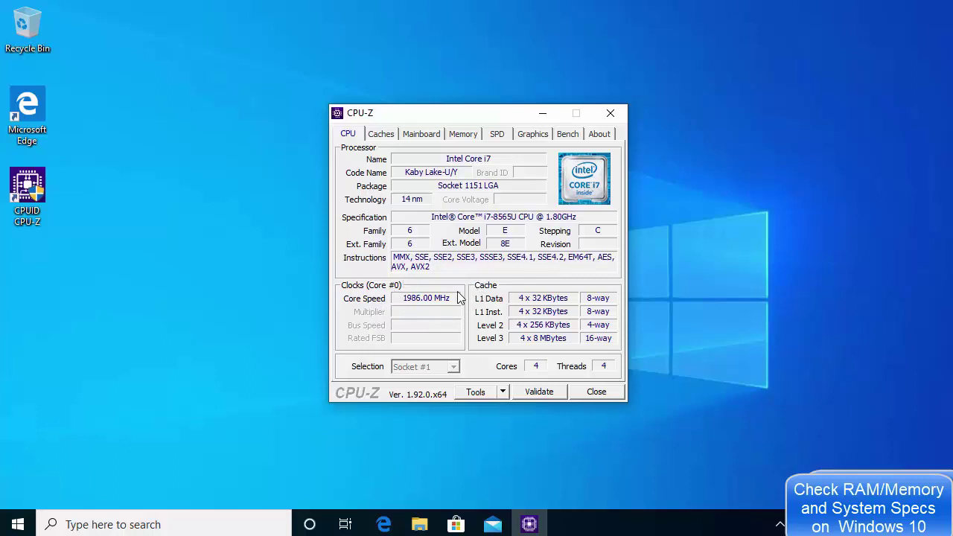
Step: Review the Caches, Mainboard, Memory, SPD, Graphics, Bench and About pages in CPU-Z
{"action": "left_click", "coordinate": [383, 137]}
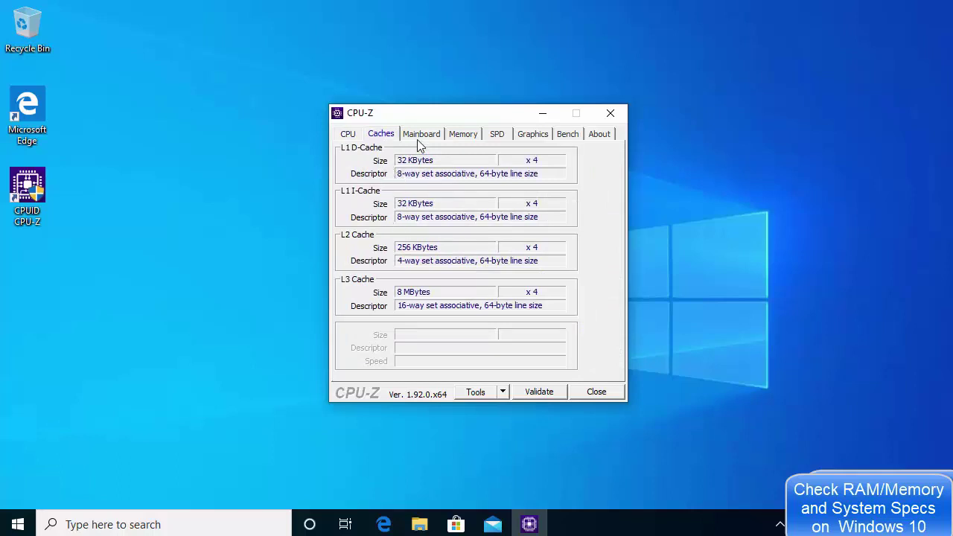
{"action": "left_click", "coordinate": [420, 136]}
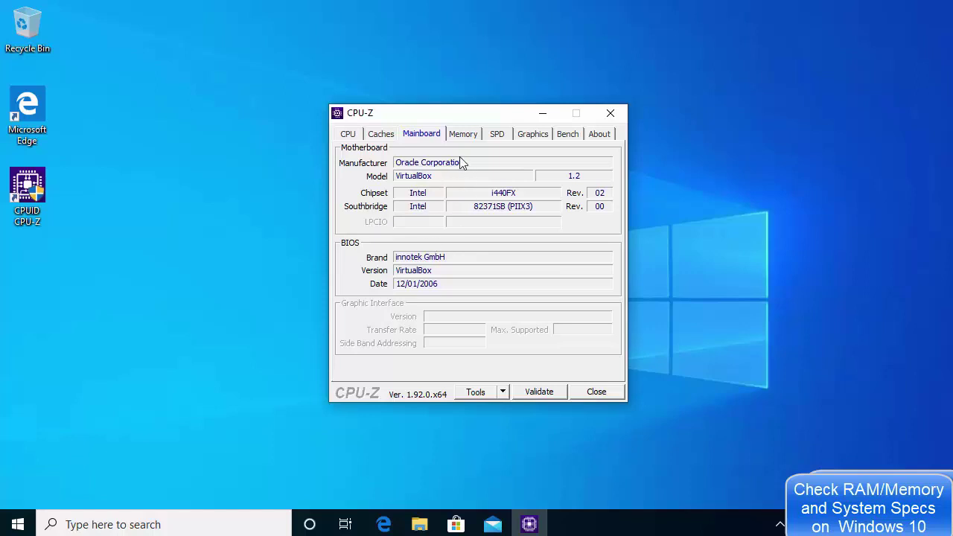
{"action": "left_click", "coordinate": [465, 136]}
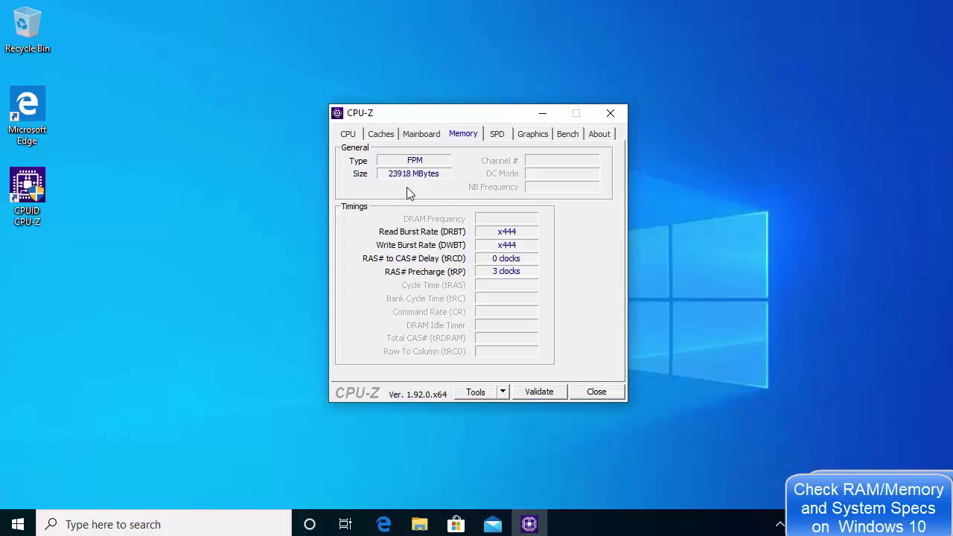
{"action": "left_click", "coordinate": [497, 138]}
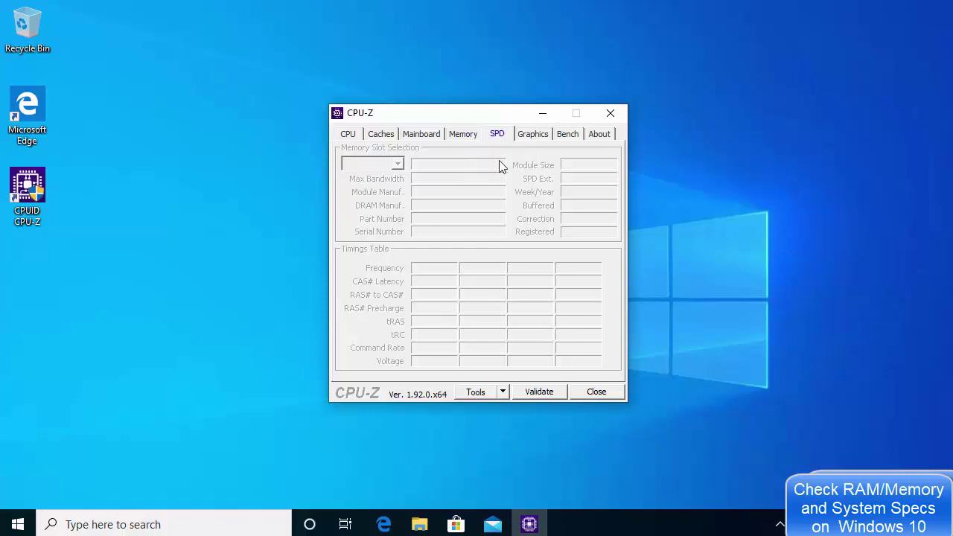
{"action": "left_click", "coordinate": [533, 136]}
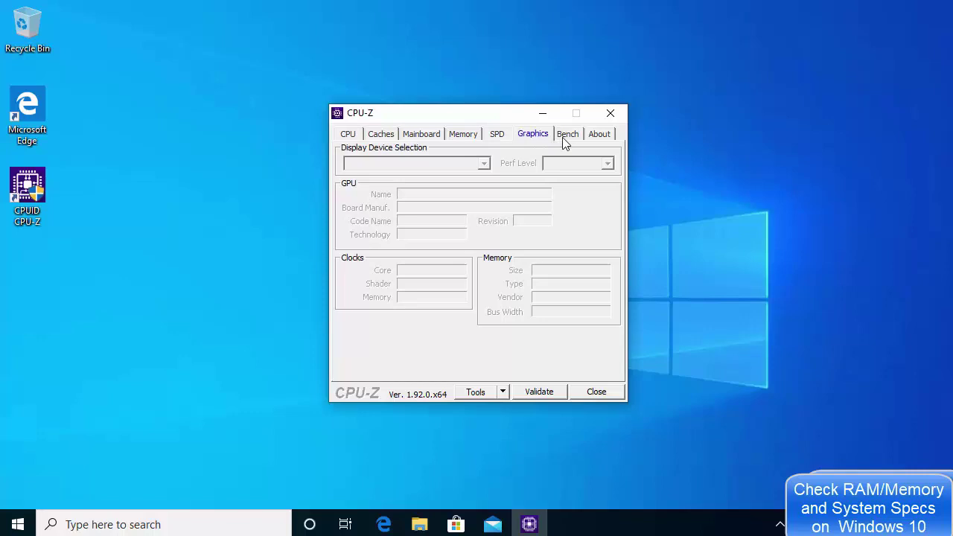
{"action": "left_click", "coordinate": [564, 142]}
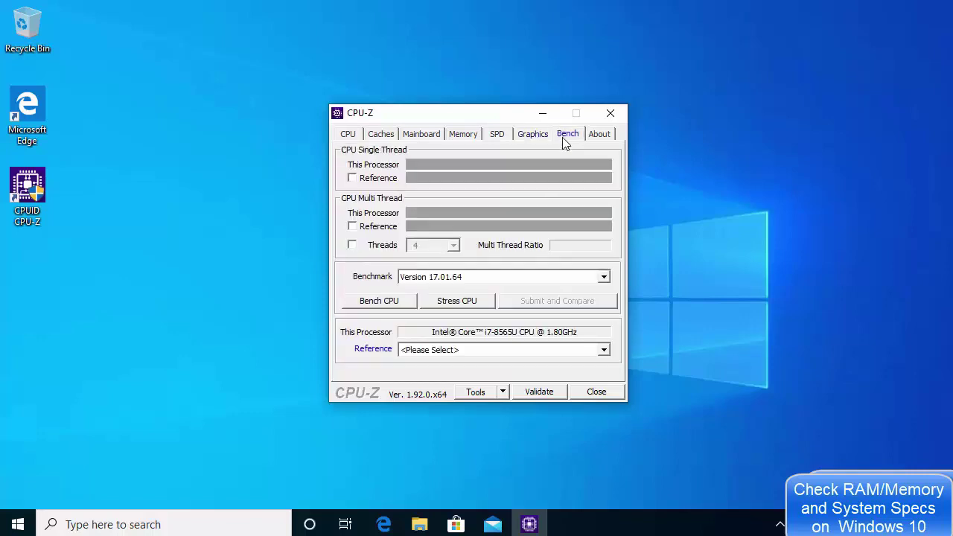
{"action": "left_click", "coordinate": [604, 141]}
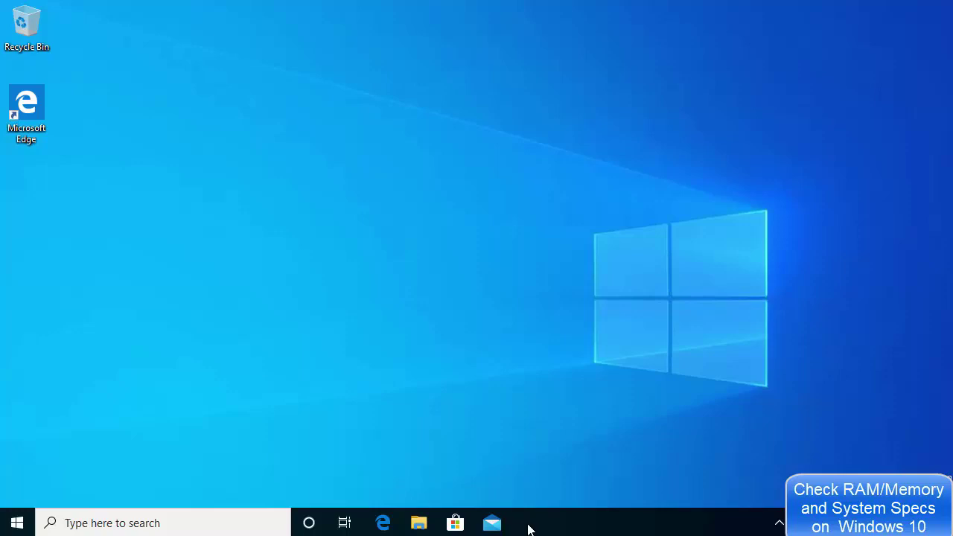
Step: Open Task Manager from the desktop and maximize its window
{"action": "right_click", "coordinate": [483, 385]}
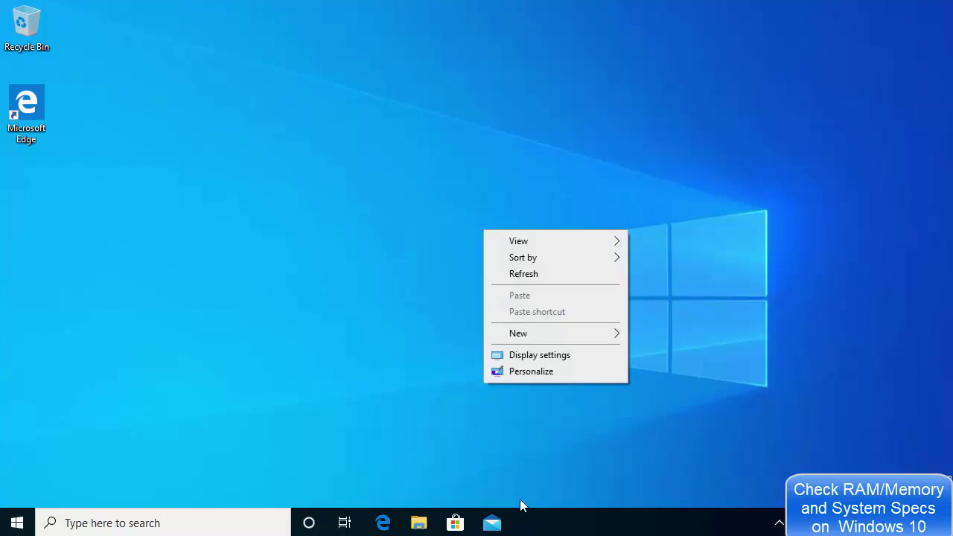
{"action": "left_click", "coordinate": [518, 527]}
{"action": "right_click", "coordinate": [516, 525]}
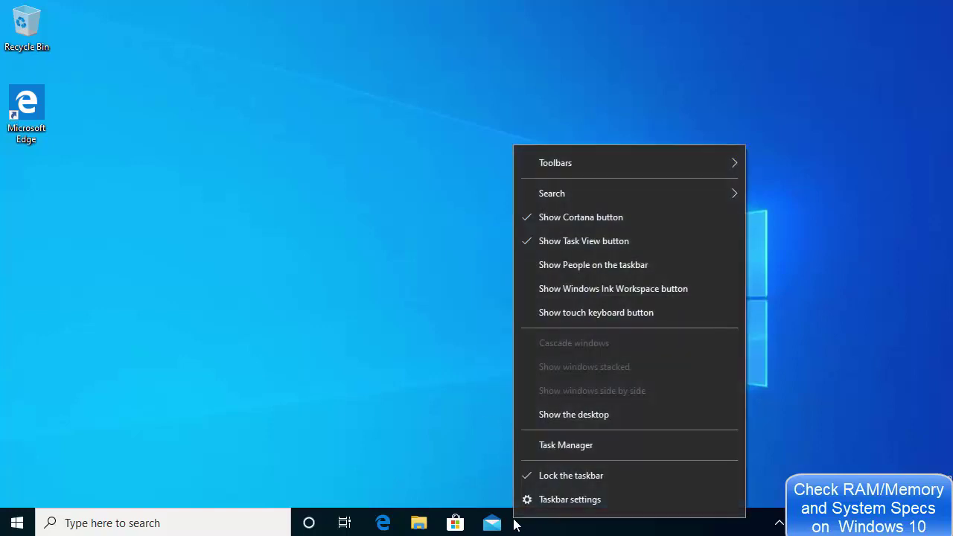
{"action": "left_click", "coordinate": [535, 445]}
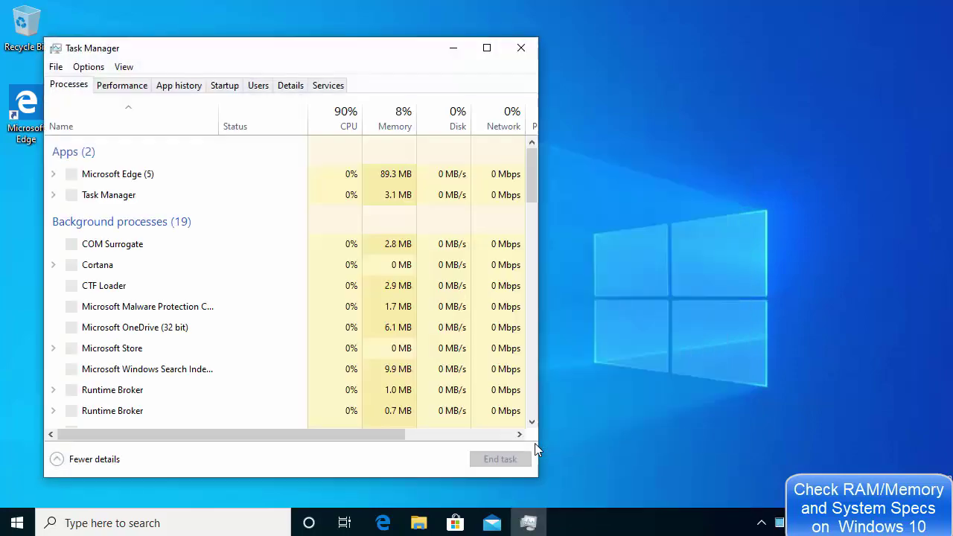
{"action": "left_click", "coordinate": [486, 48]}
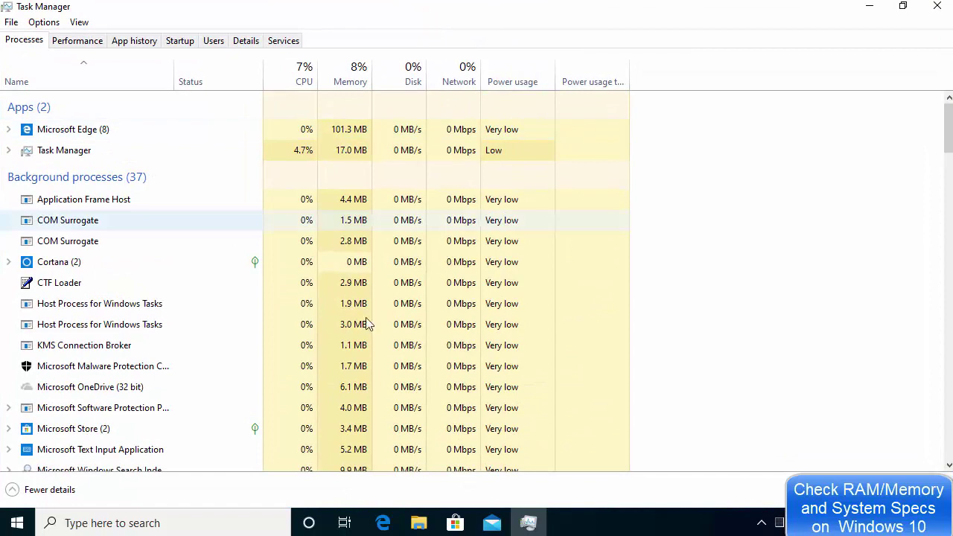
Step: Switch Task Manager to its compact view, reposition the window, and return to the maximized detailed view
{"action": "left_click", "coordinate": [58, 494]}
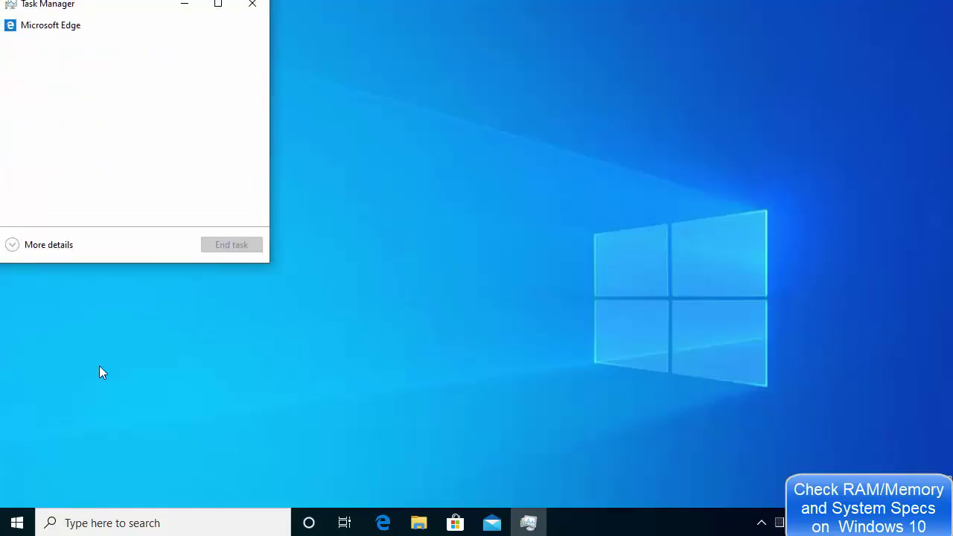
{"action": "left_click_drag", "start_coordinate": [136, 7], "coordinate": [194, 24]}
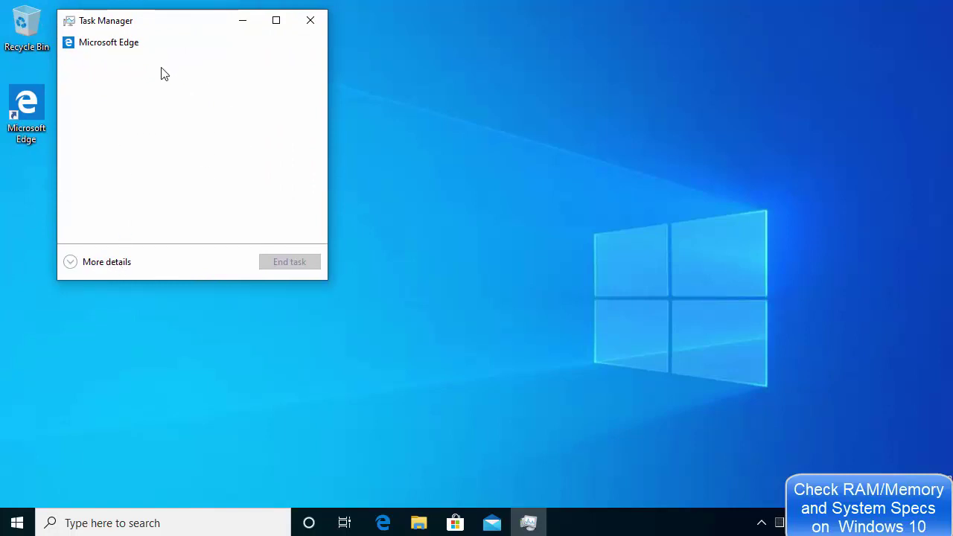
{"action": "left_click", "coordinate": [106, 262]}
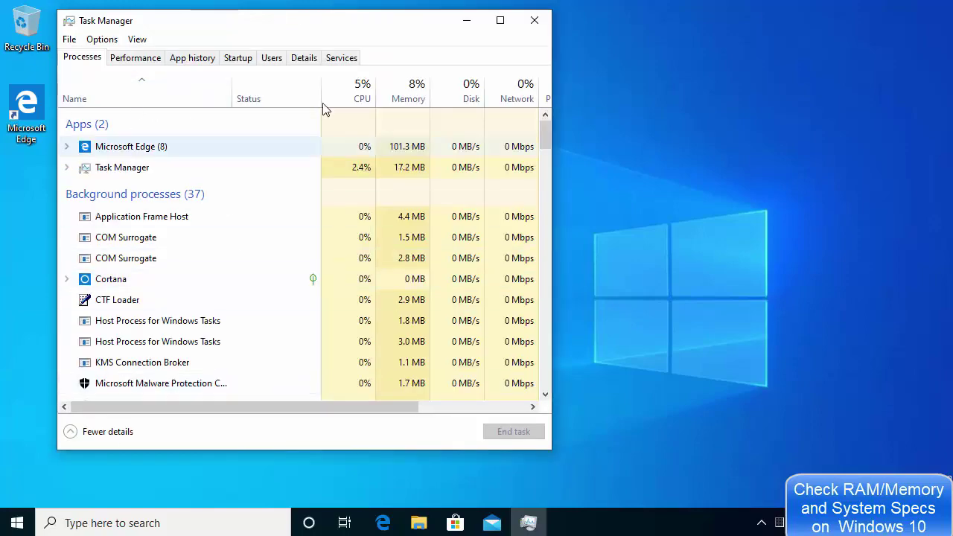
{"action": "left_click", "coordinate": [502, 21]}
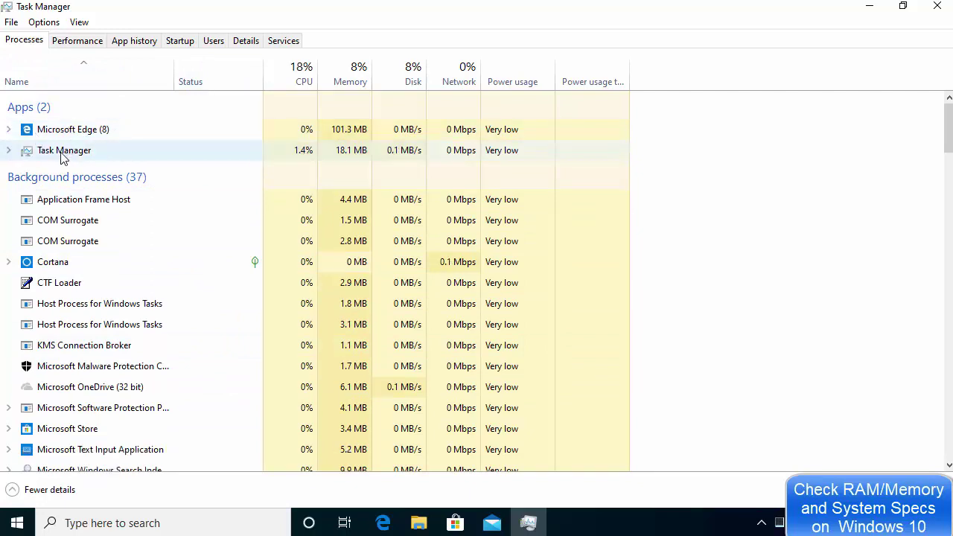
Step: Review the CPU and Memory performance pages and the app resource usage history in Task Manager
{"action": "left_click", "coordinate": [78, 42]}
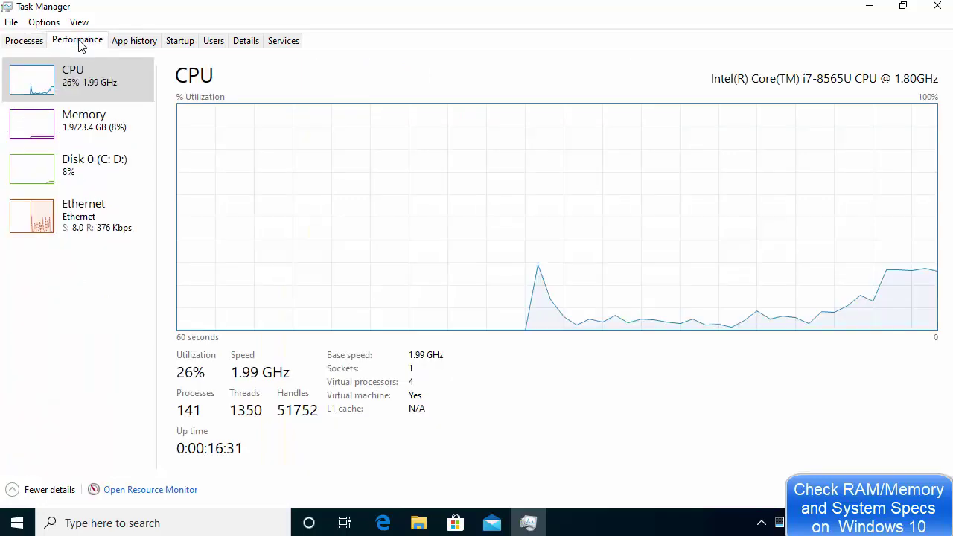
{"action": "left_click", "coordinate": [104, 124]}
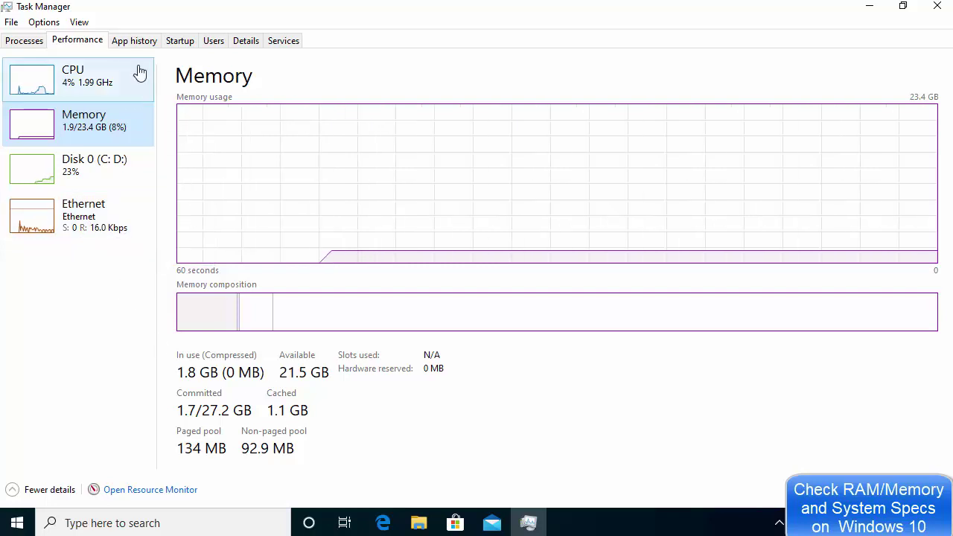
{"action": "left_click", "coordinate": [132, 42]}
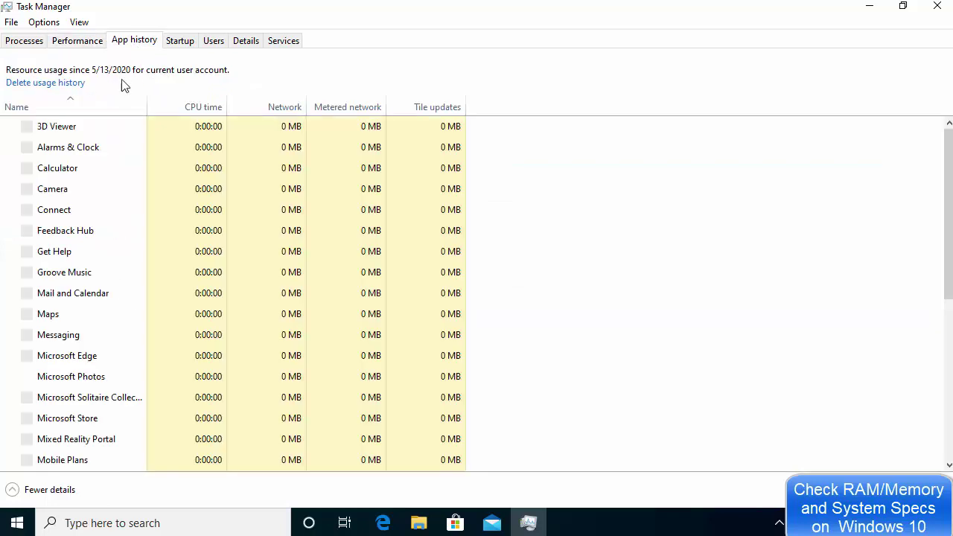
Step: Check the startup apps and the options available for Microsoft OneDrive, and view the resource usage per user
{"action": "left_click", "coordinate": [189, 46]}
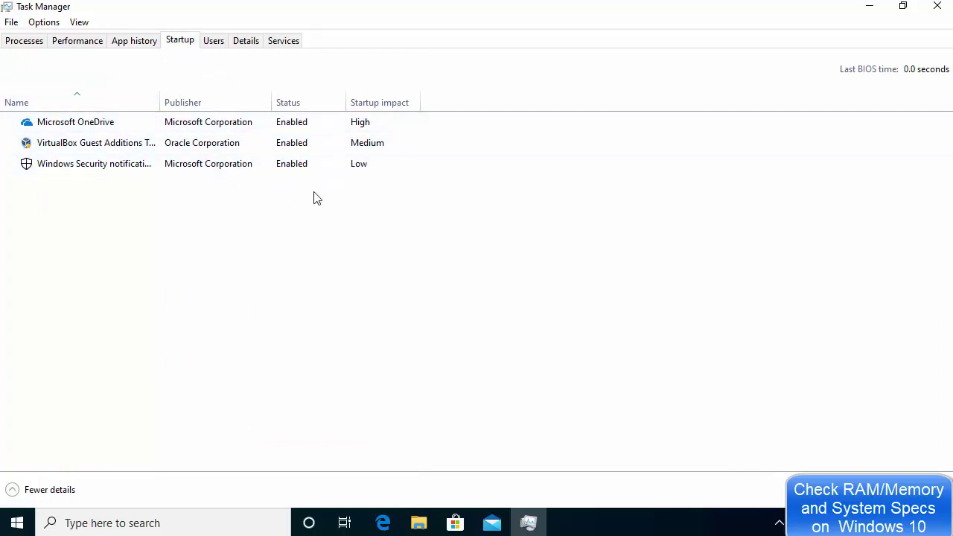
{"action": "left_click", "coordinate": [298, 127]}
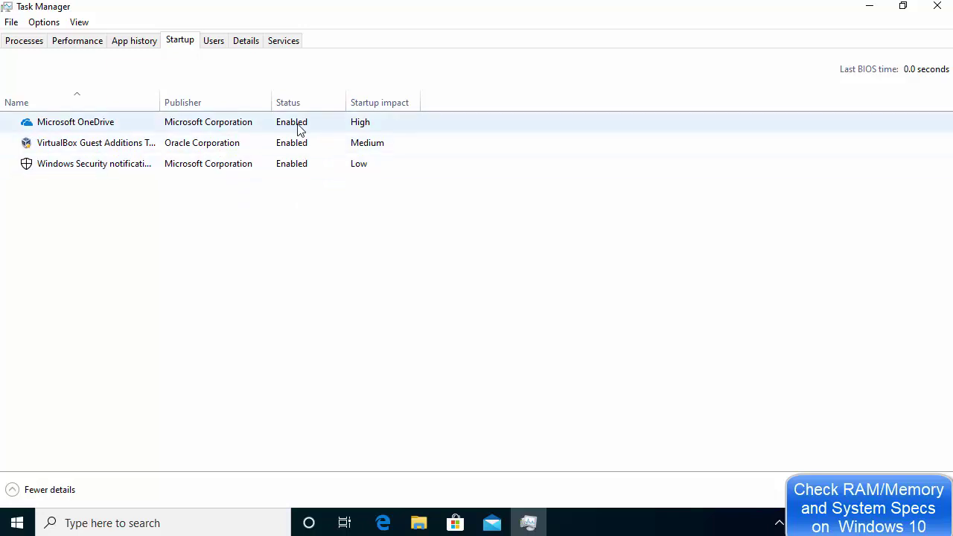
{"action": "right_click", "coordinate": [299, 127]}
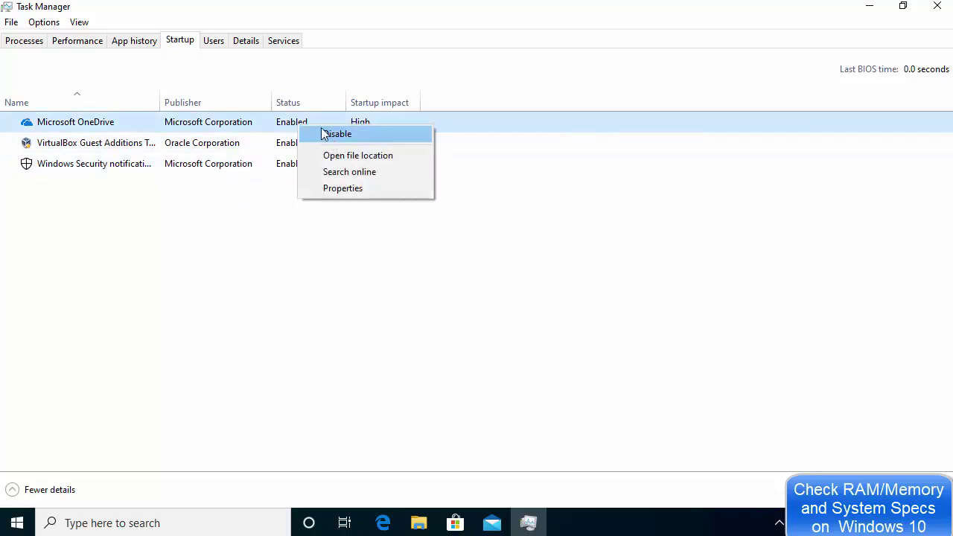
{"action": "left_click", "coordinate": [214, 41]}
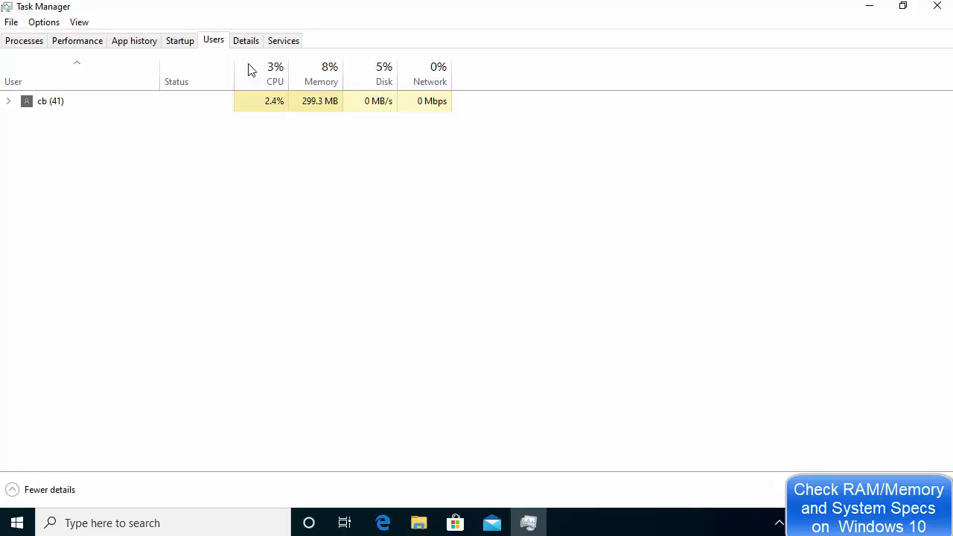
Step: Examine the detailed list of running processes, sorting it by CPU and by memory usage
{"action": "left_click", "coordinate": [247, 42]}
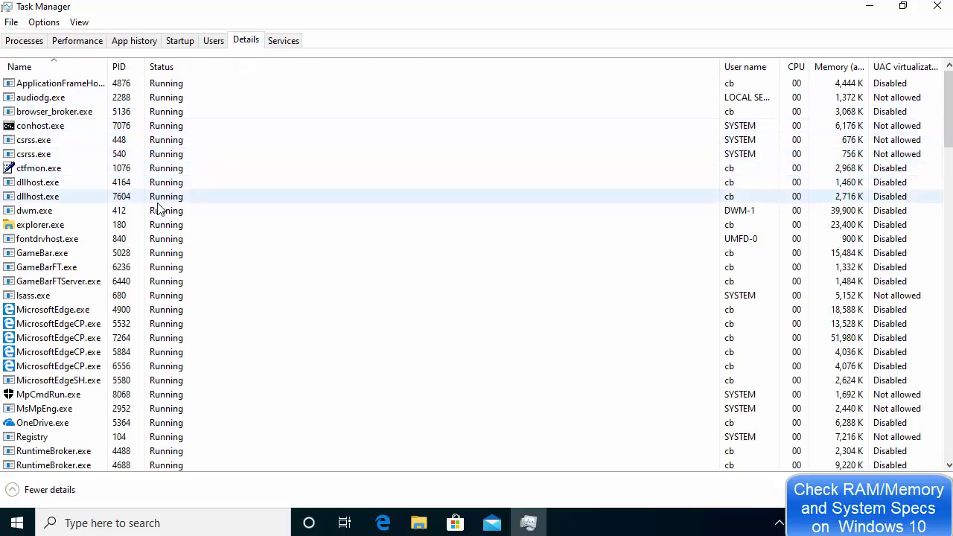
{"action": "scroll", "coordinate": [144, 231], "scroll_direction": "down", "scroll_amount": 5}
{"action": "scroll", "coordinate": [261, 193], "scroll_direction": "up", "scroll_amount": 5}
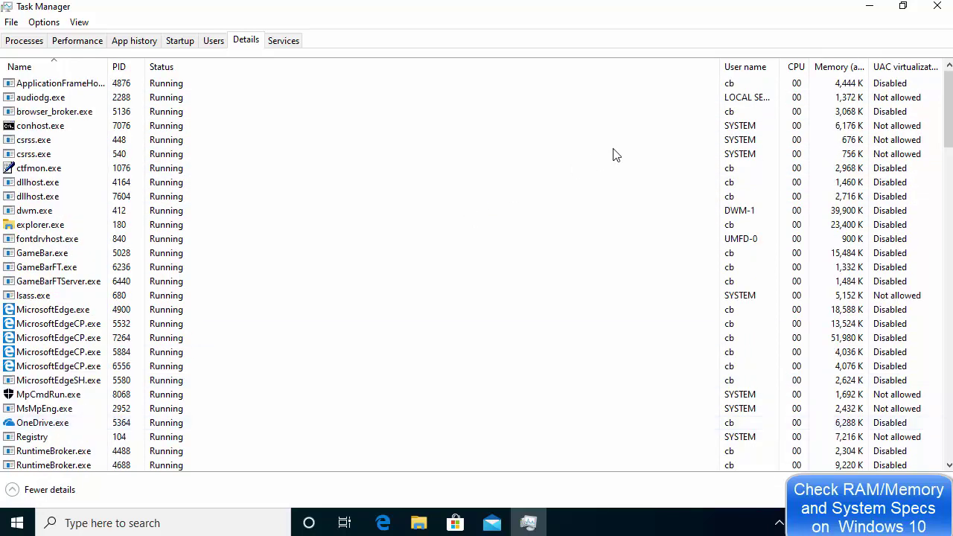
{"action": "left_click", "coordinate": [794, 69]}
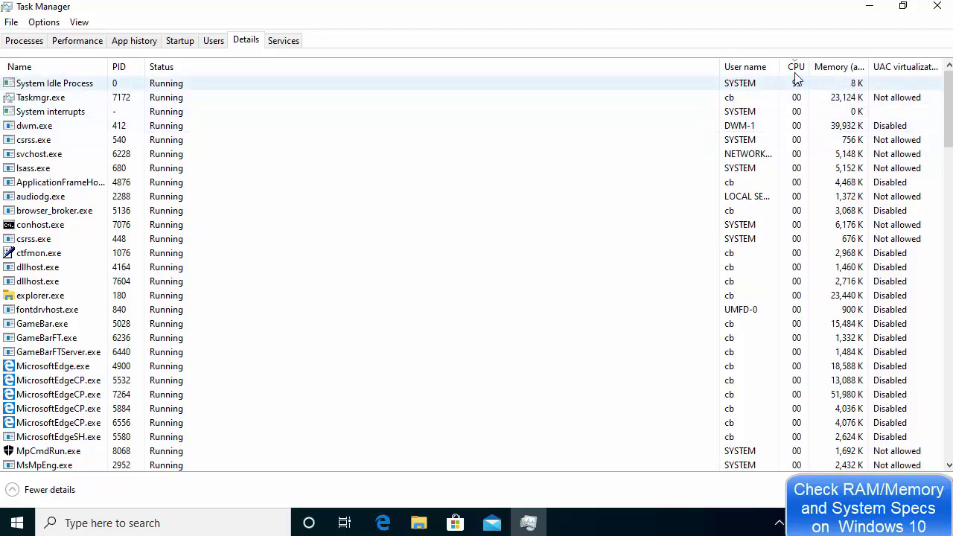
{"action": "left_click", "coordinate": [826, 68]}
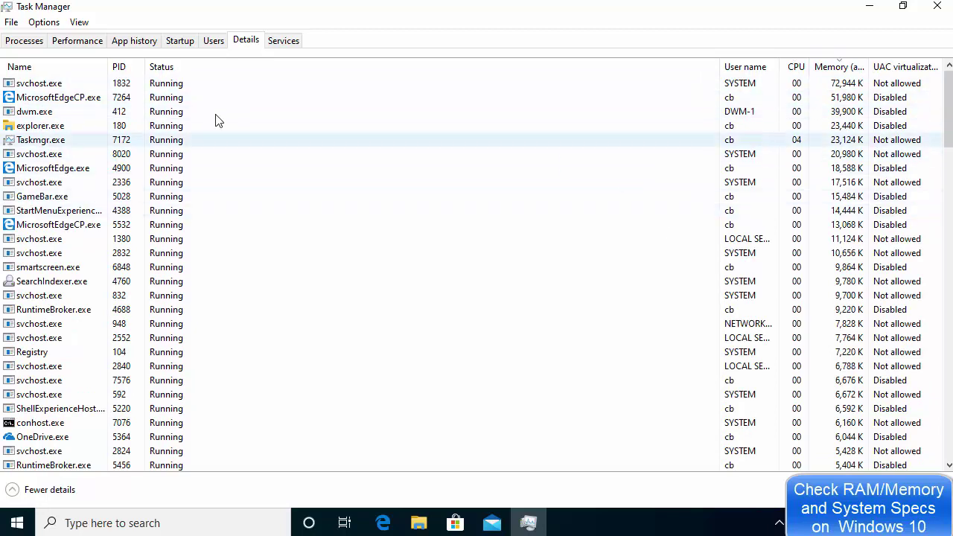
Step: Sort the Processes overview by CPU and by memory to find the heaviest consumers, and close Task Manager
{"action": "left_click", "coordinate": [16, 43]}
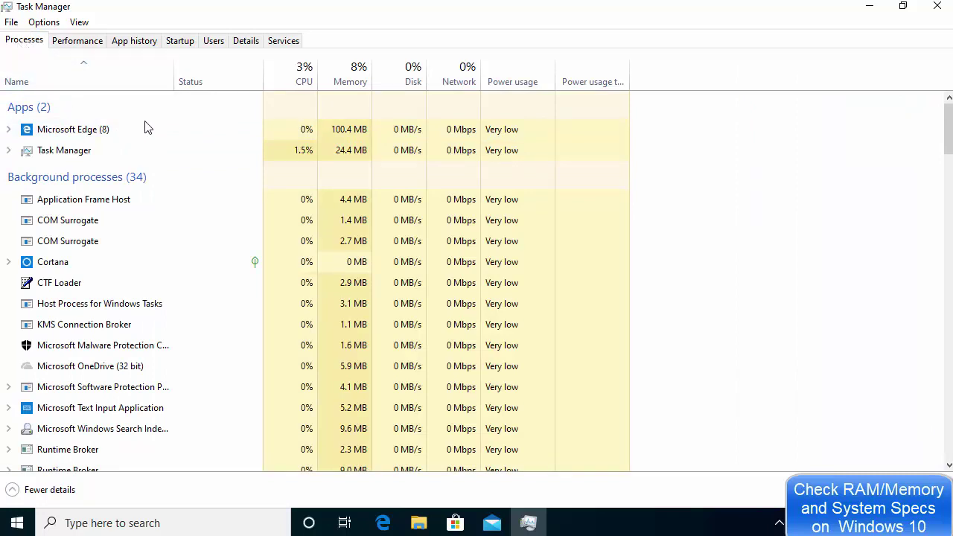
{"action": "left_click", "coordinate": [303, 74]}
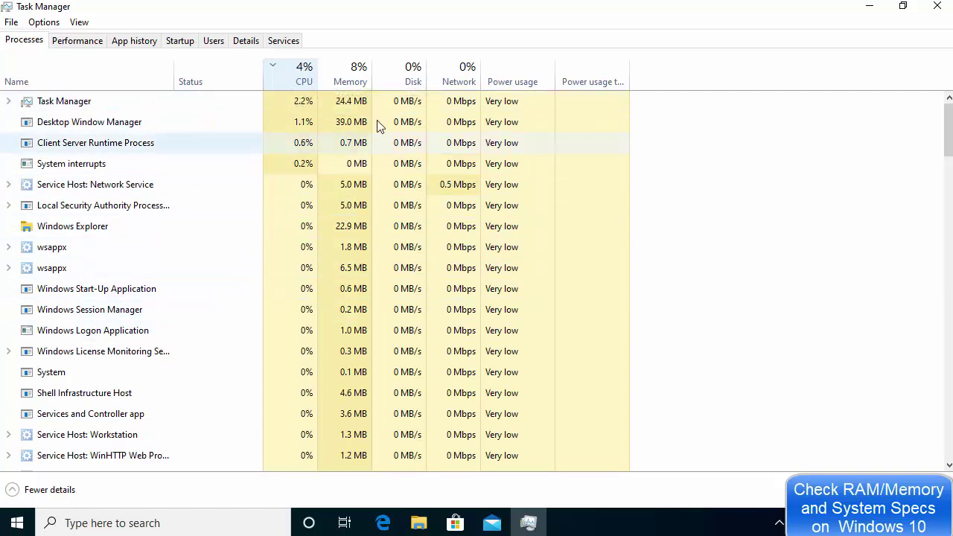
{"action": "left_click", "coordinate": [347, 82]}
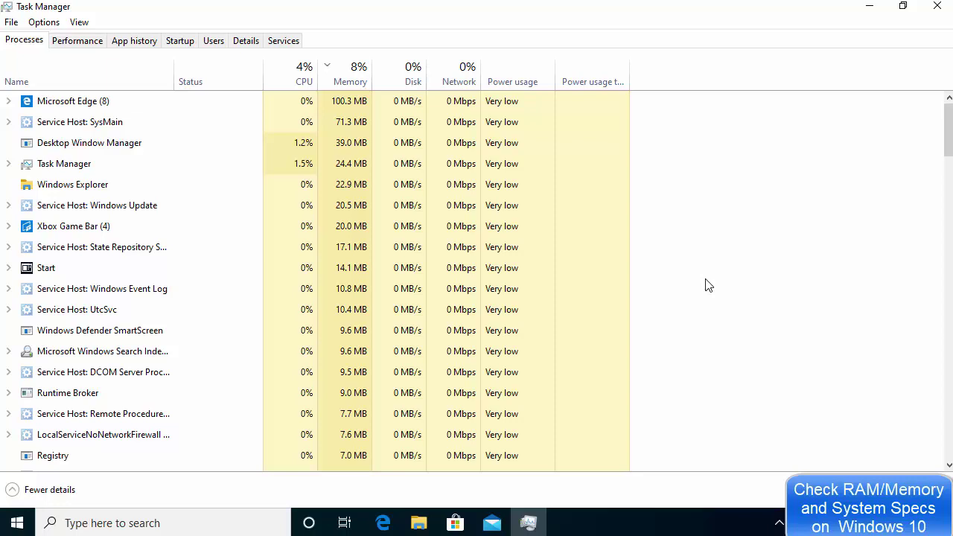
{"action": "left_click", "coordinate": [937, 7]}
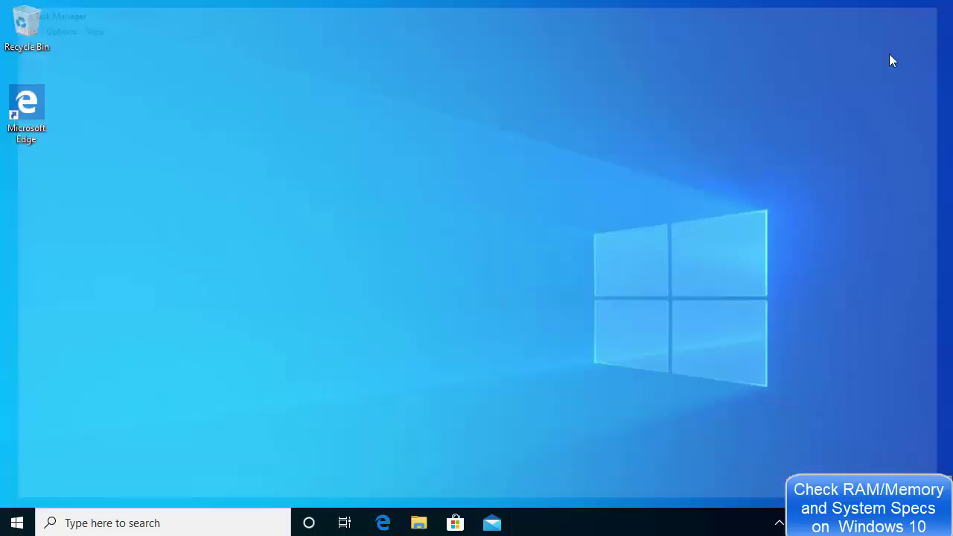